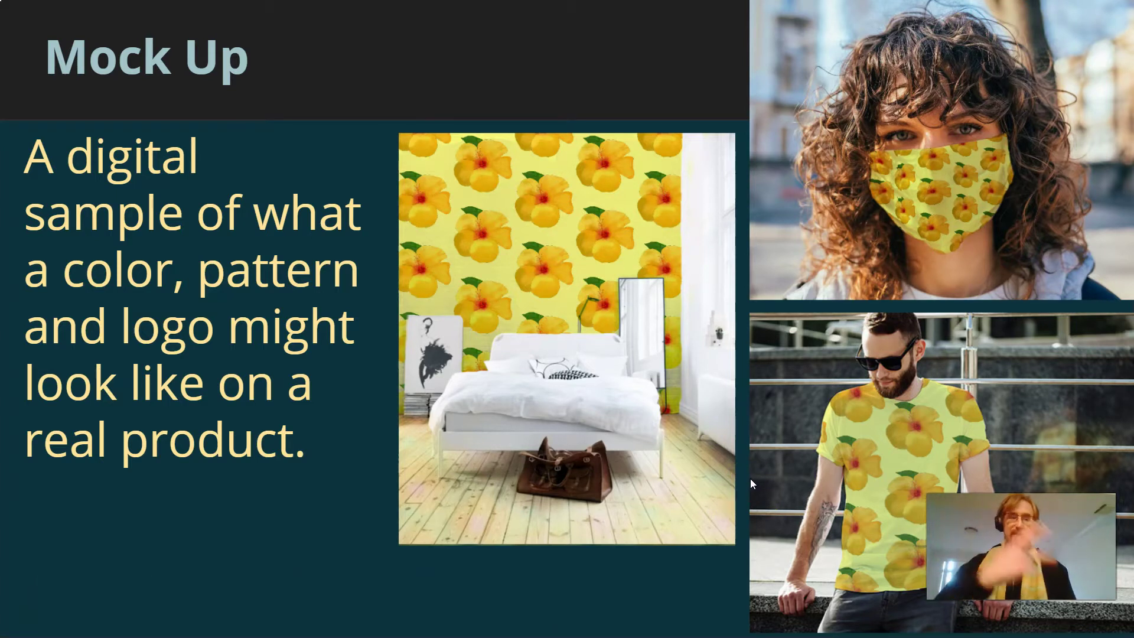
key("Right")
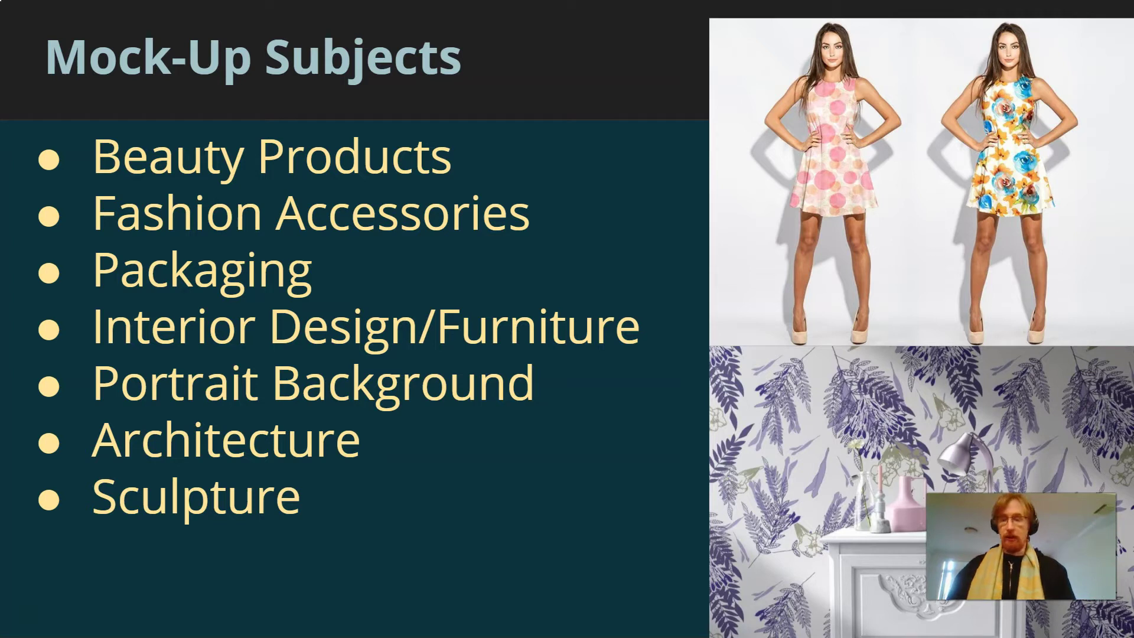
key("Right")
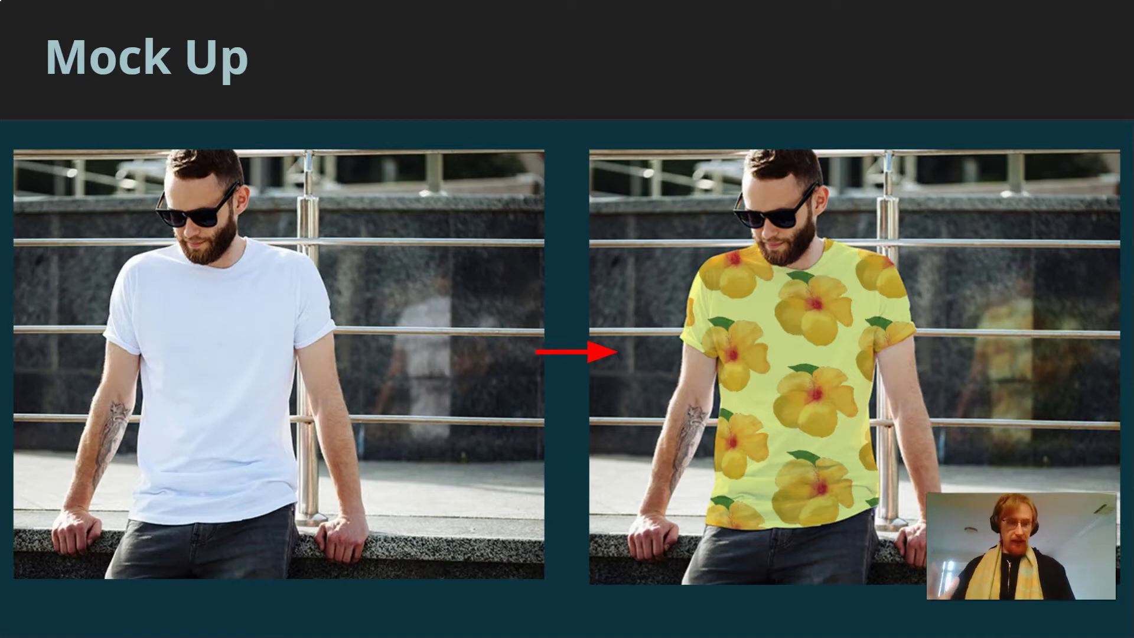
key("Right")
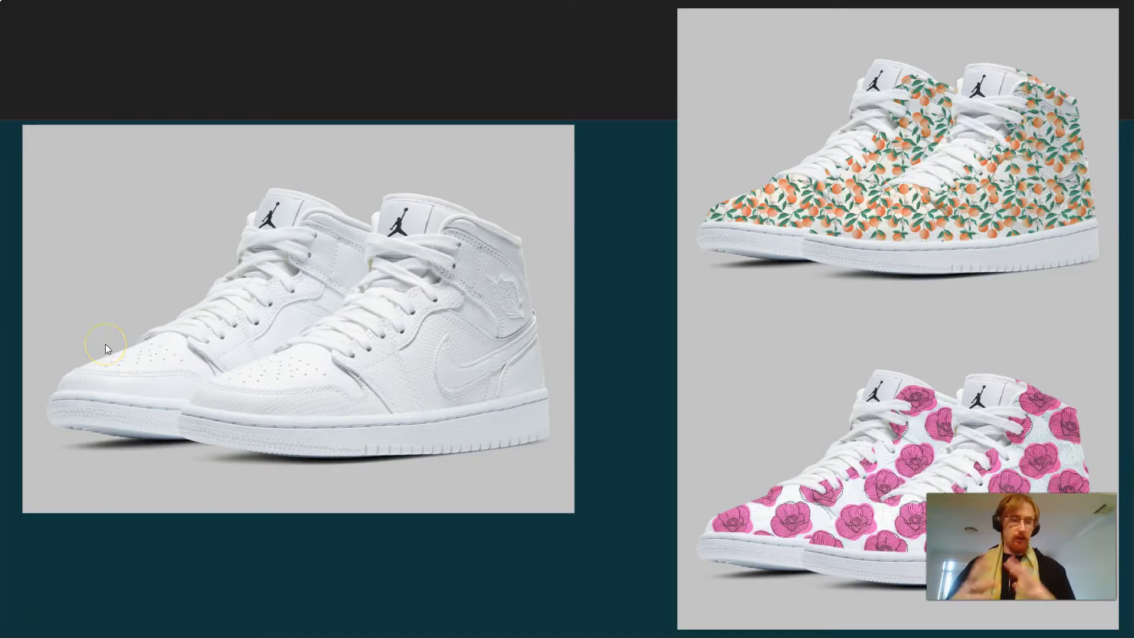
key("Right")
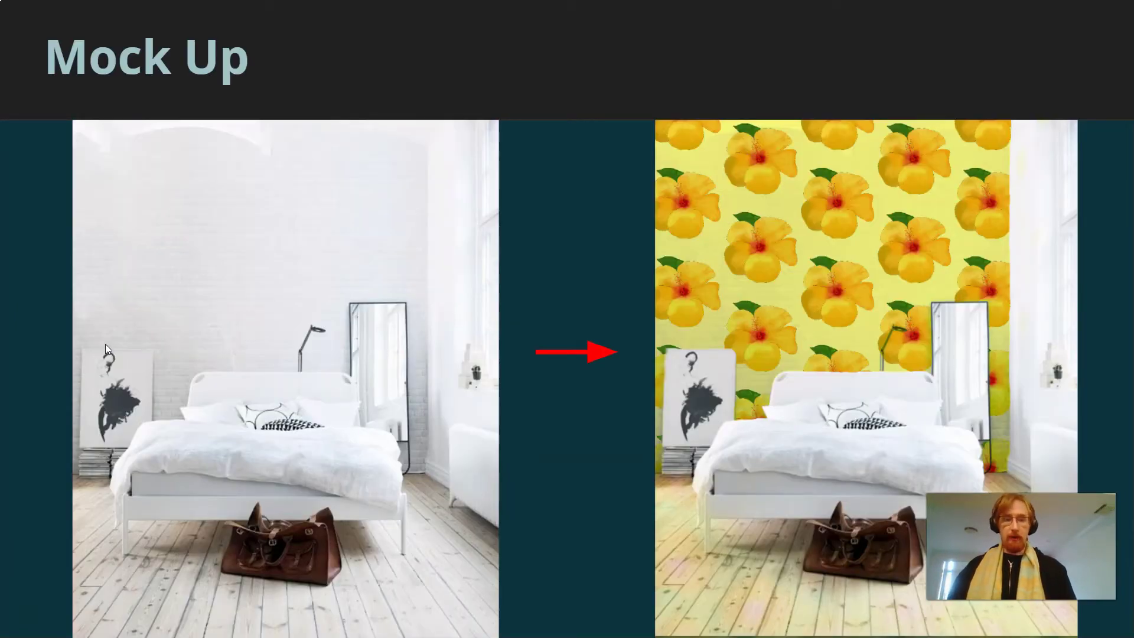
key("Right")
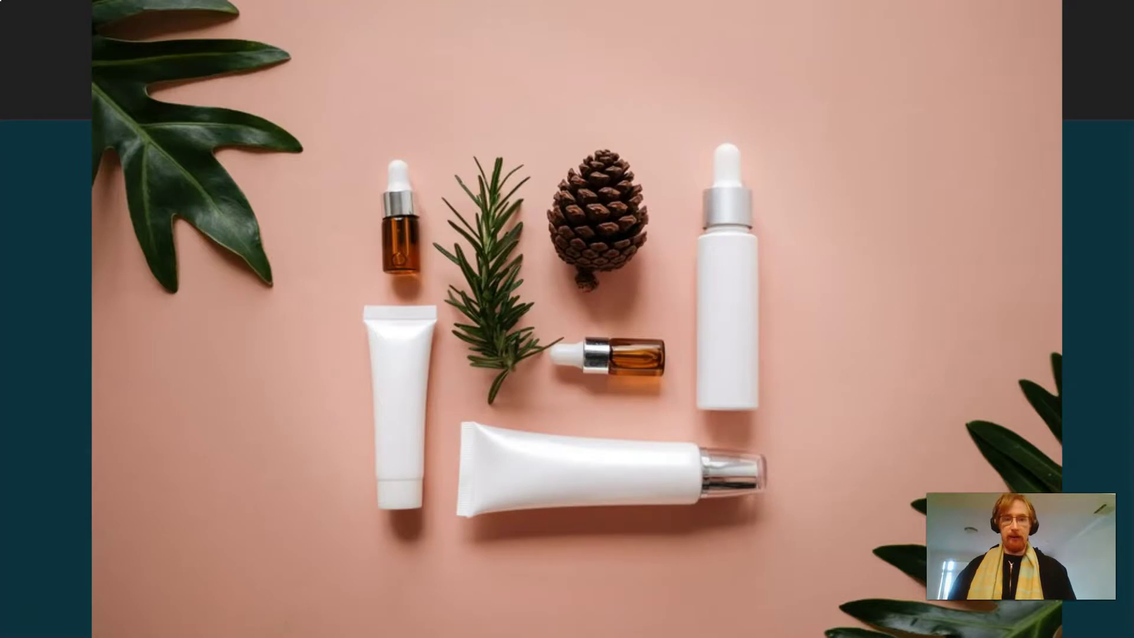
key("Right")
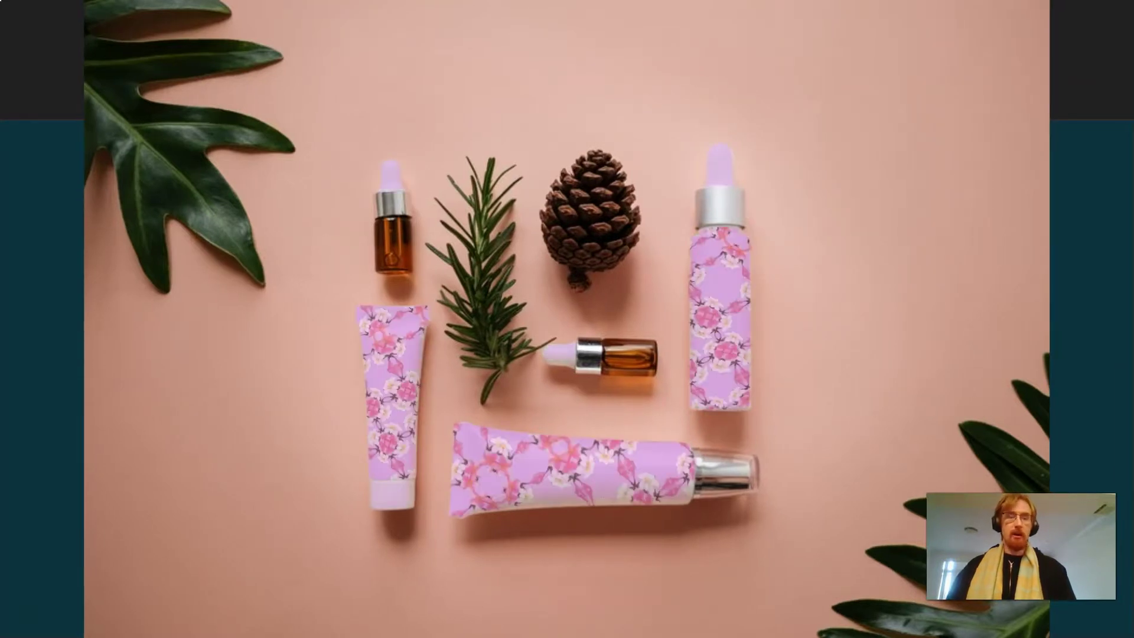
key("Right")
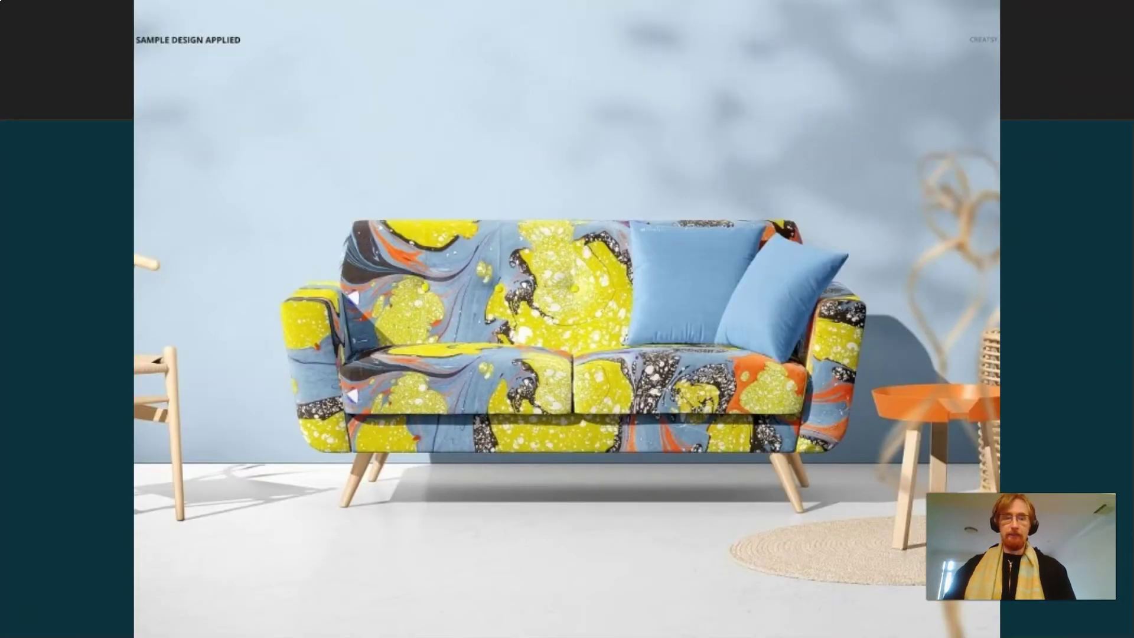
key("Right")
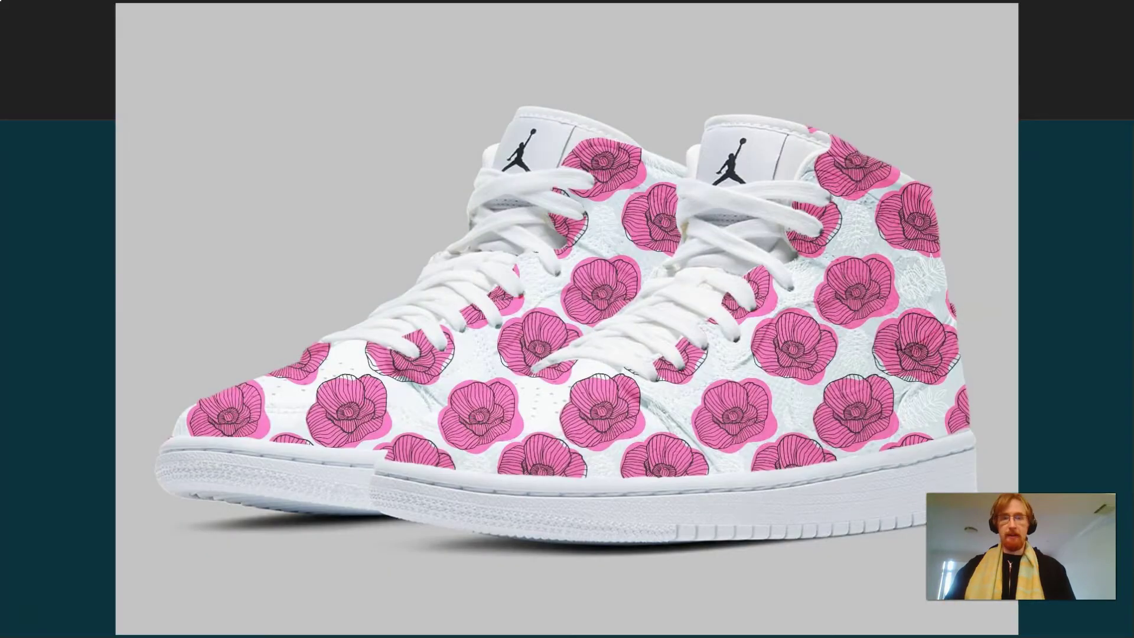
key("Right")
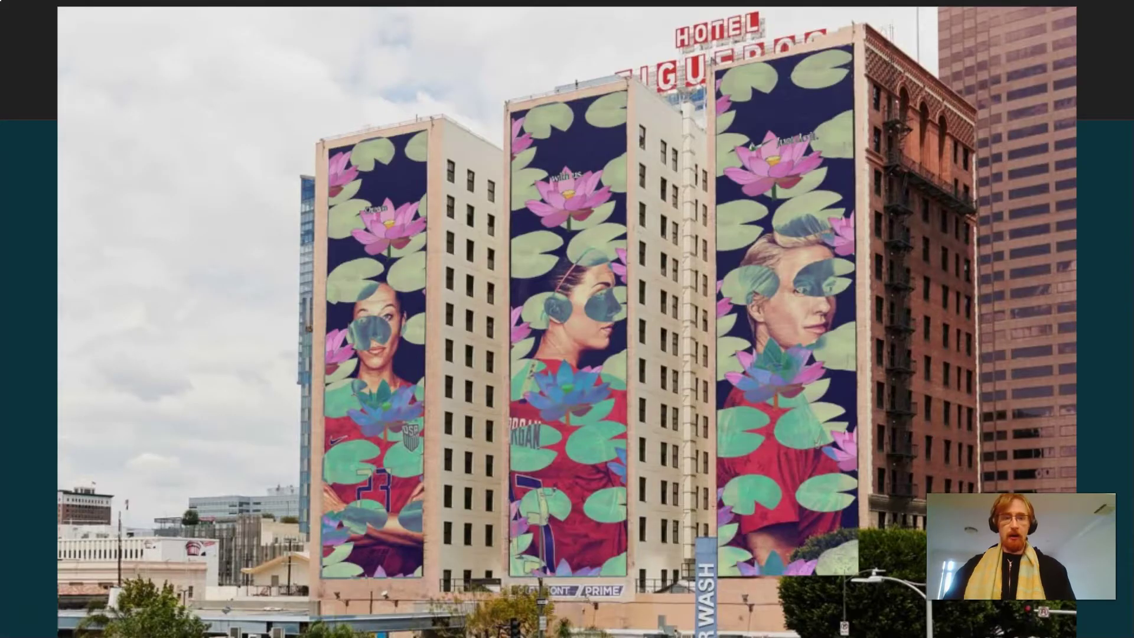
key("Right")
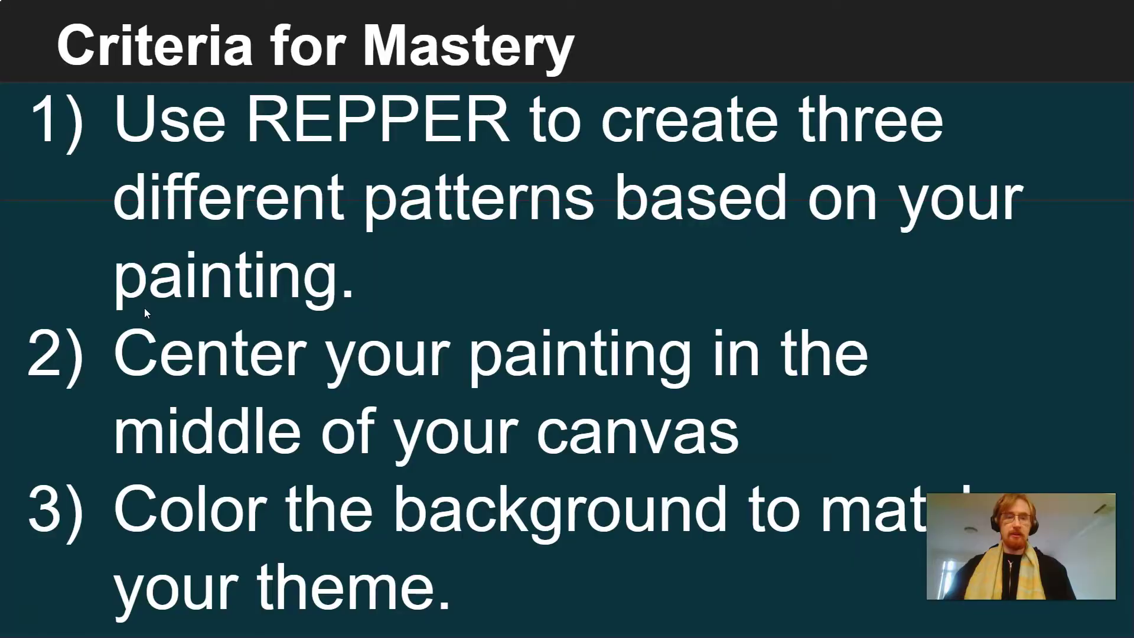
left_click(165, 398)
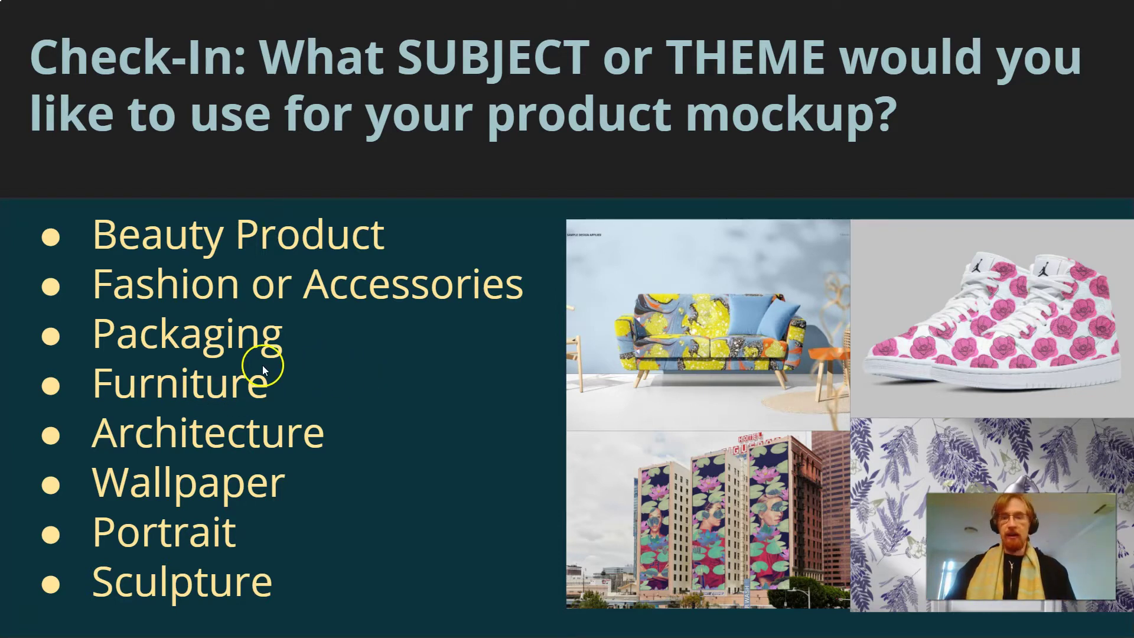
key("Right")
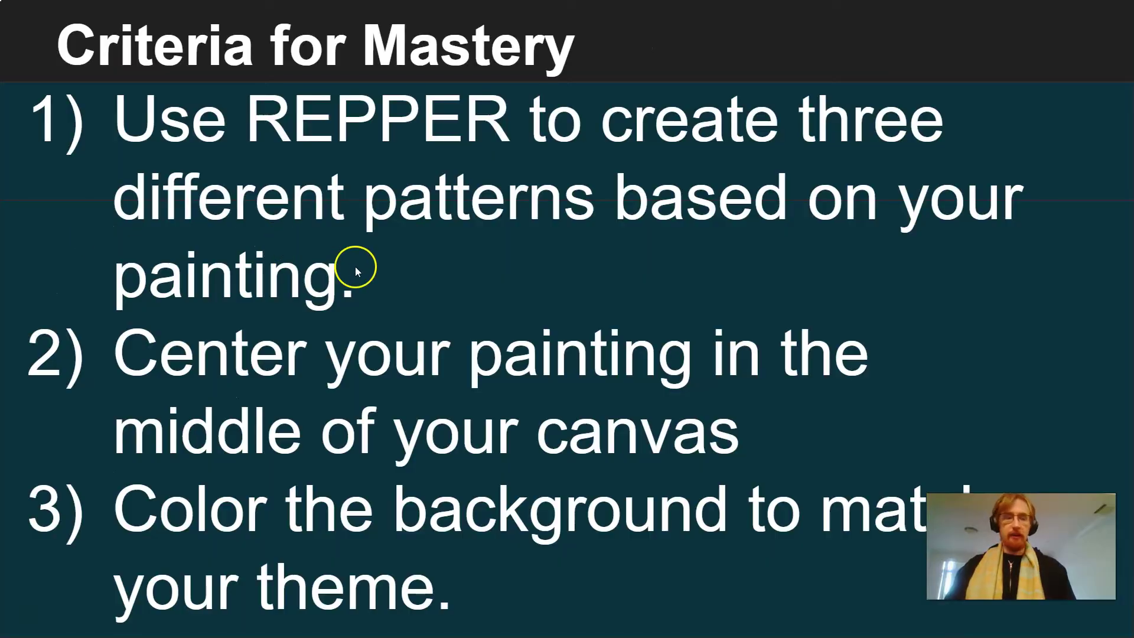
- Leave the slideshow, switch to the Repper website and start its pattern design app
key("Escape")
left_click(89, 12)
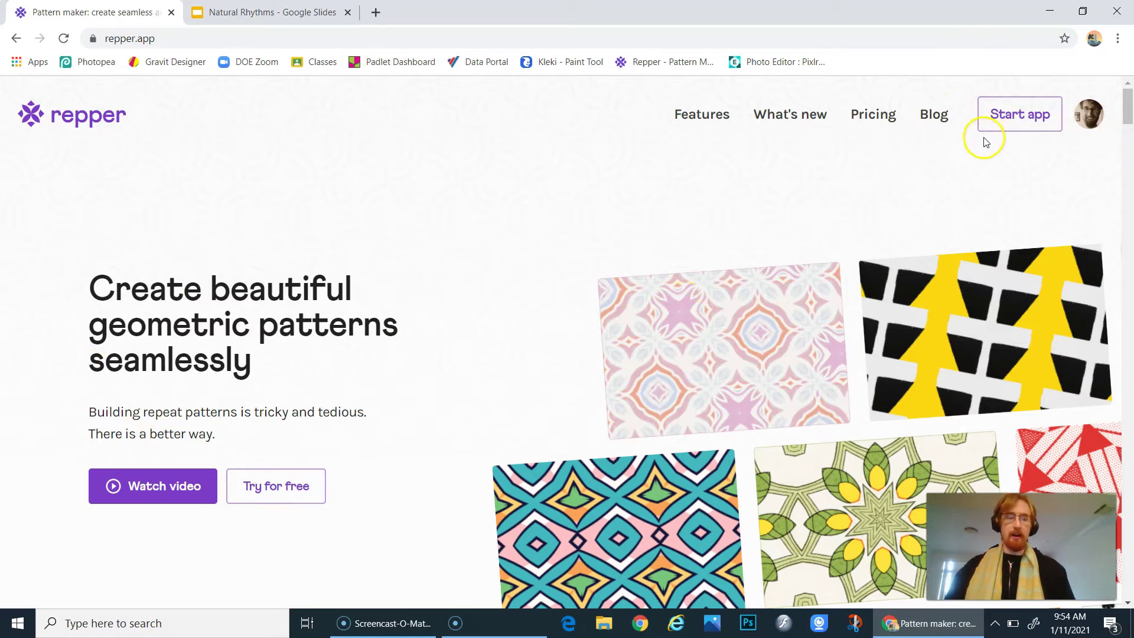
left_click(1011, 120)
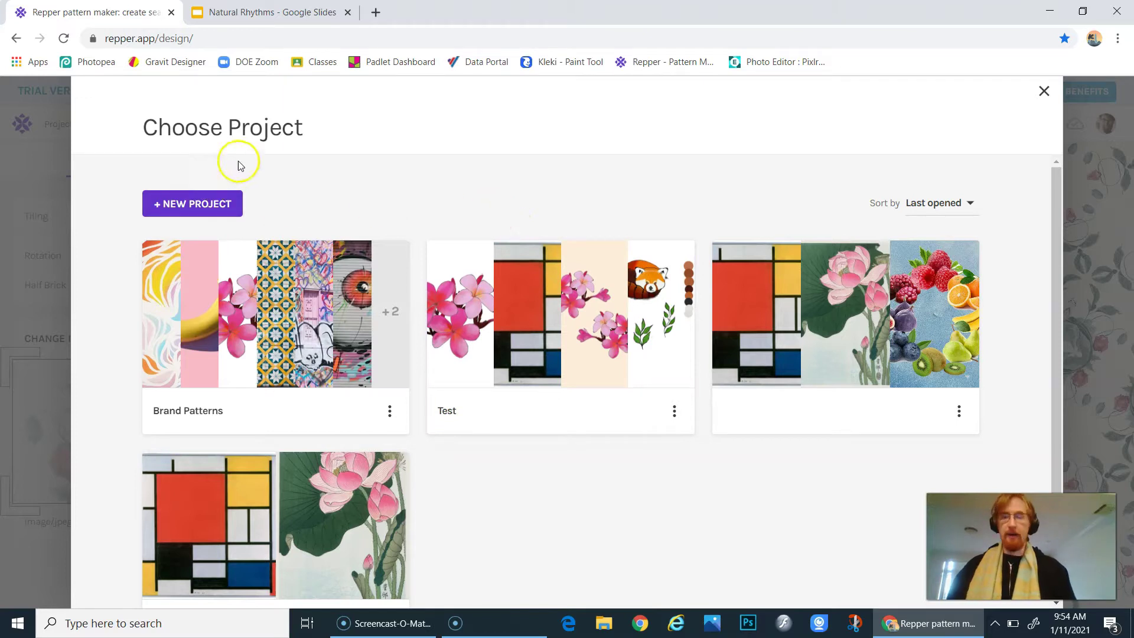
- Create a new project titled "Product Mockup - Milk Carton"
left_click(207, 205)
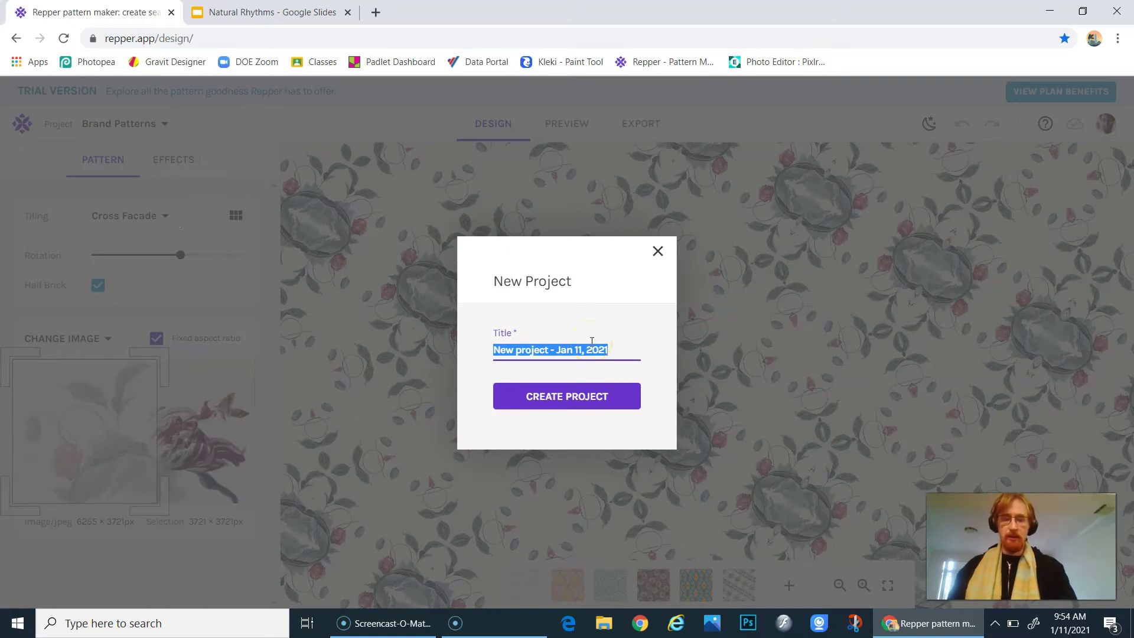
type("Bran")
key("BackSpace")
key("BackSpace")
key("BackSpace")
key("BackSpace")
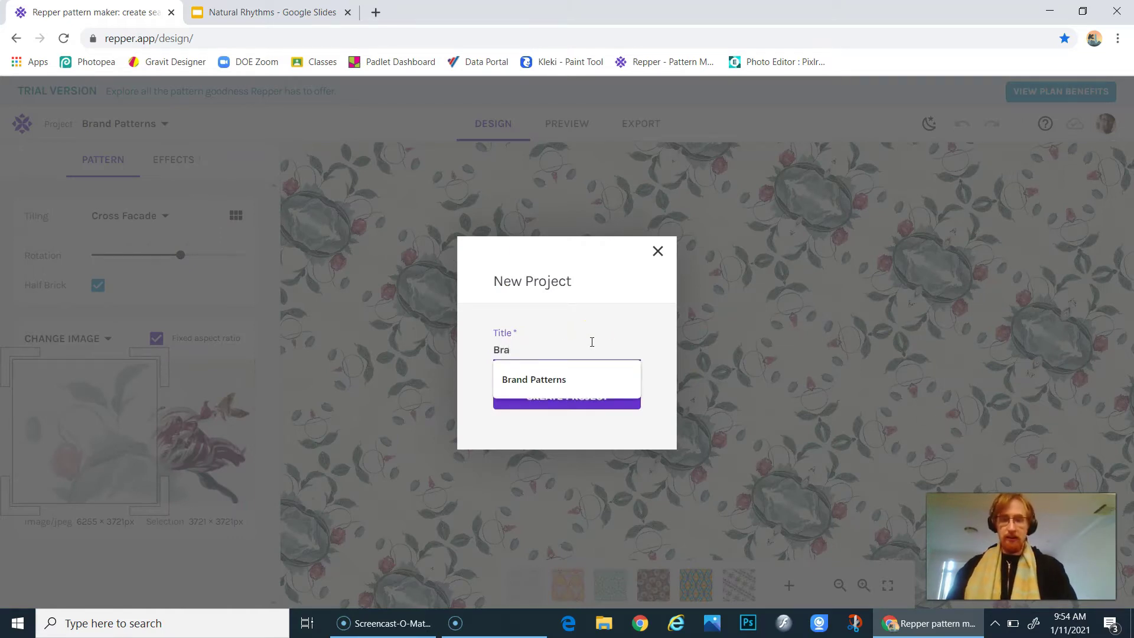
type("Pro")
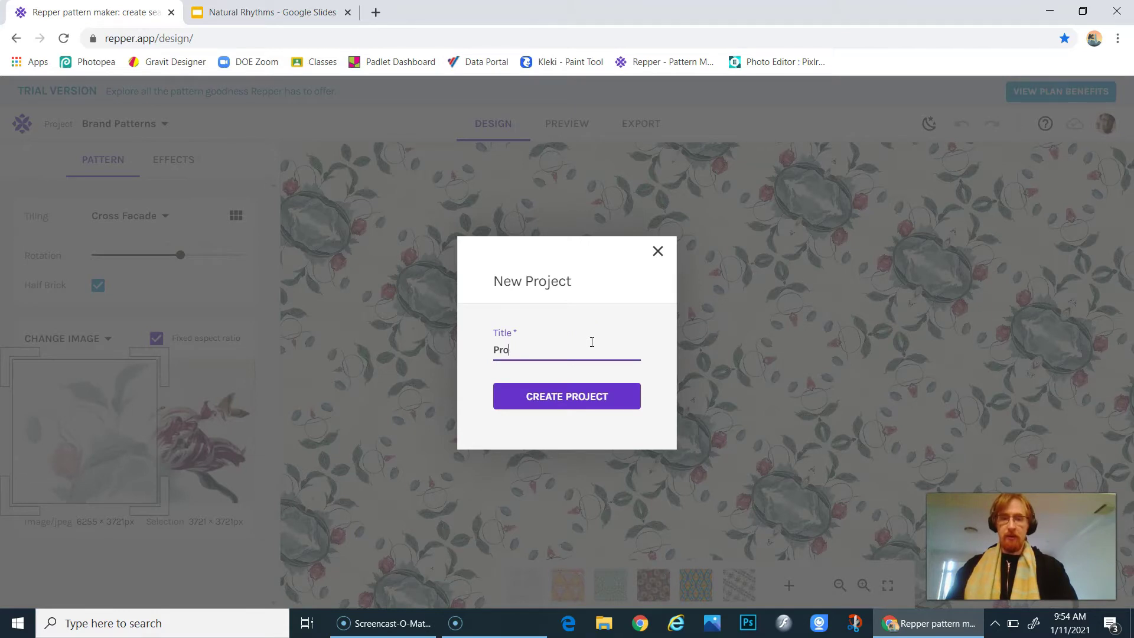
type("duct Mockup -")
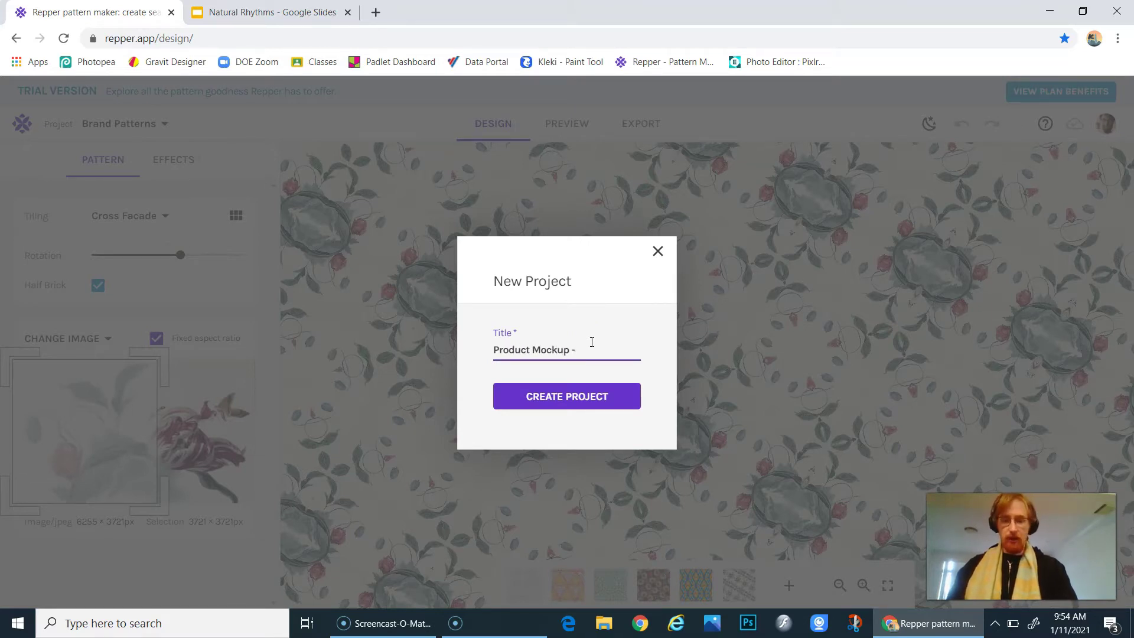
type(" M")
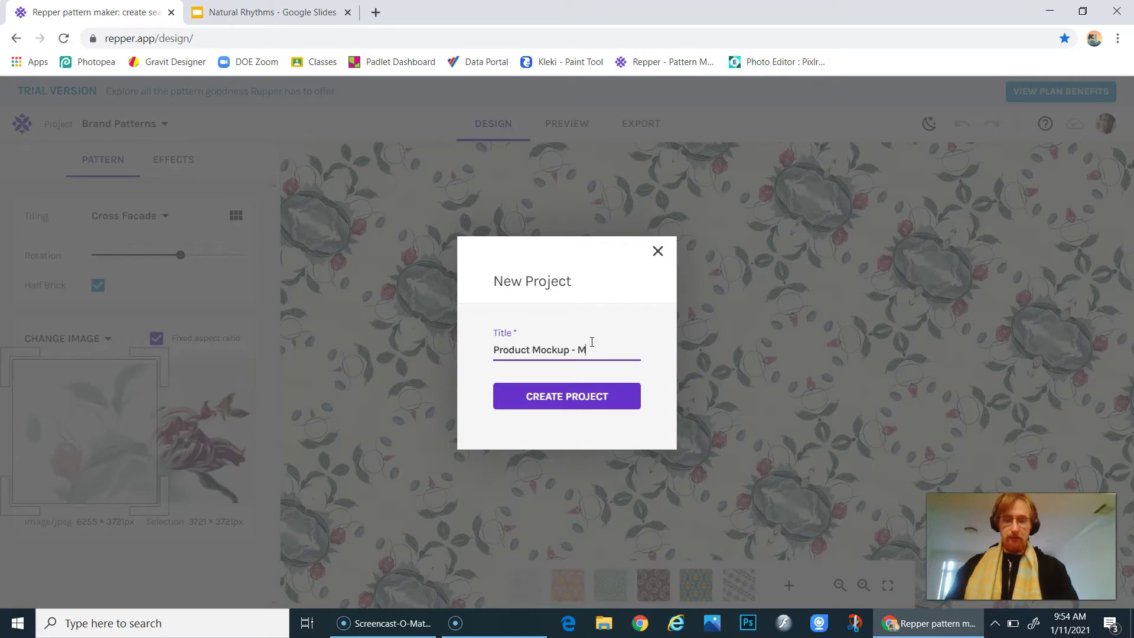
type("ilk Carton")
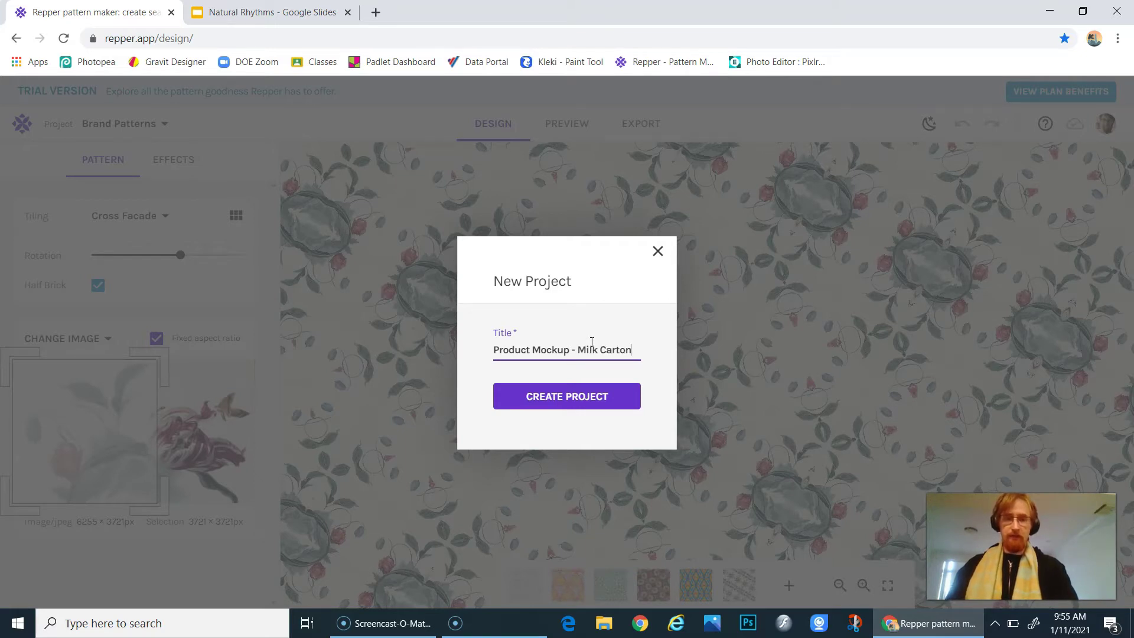
key("Return")
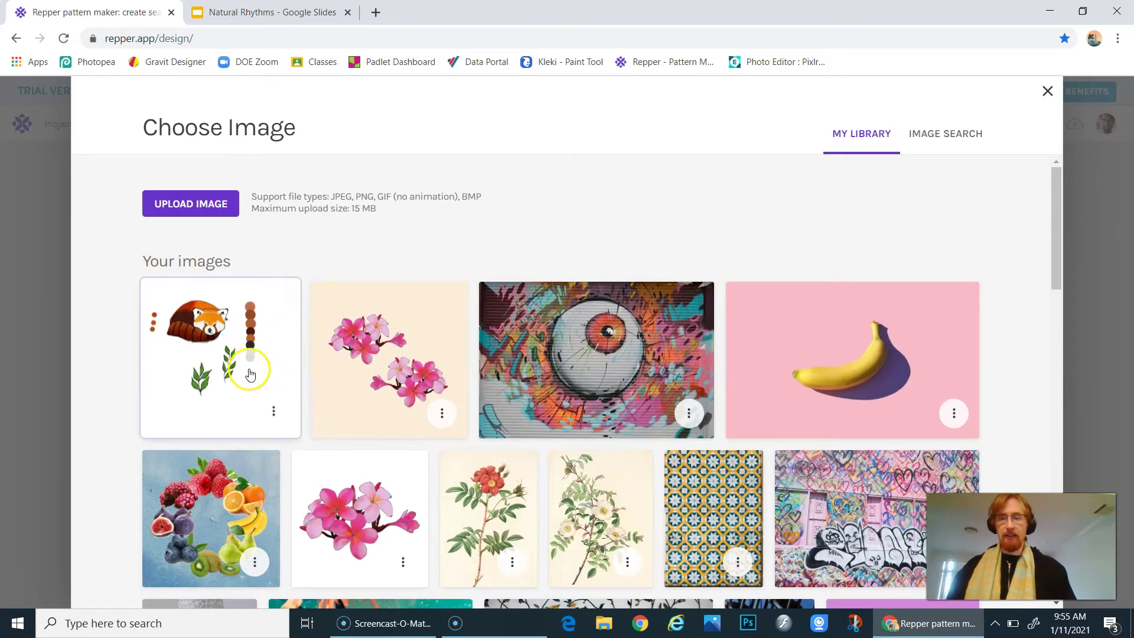
- Look through the uploaded and demo images in the personal image library
scroll(381, 387, "down", 5)
scroll(370, 376, "down", 7)
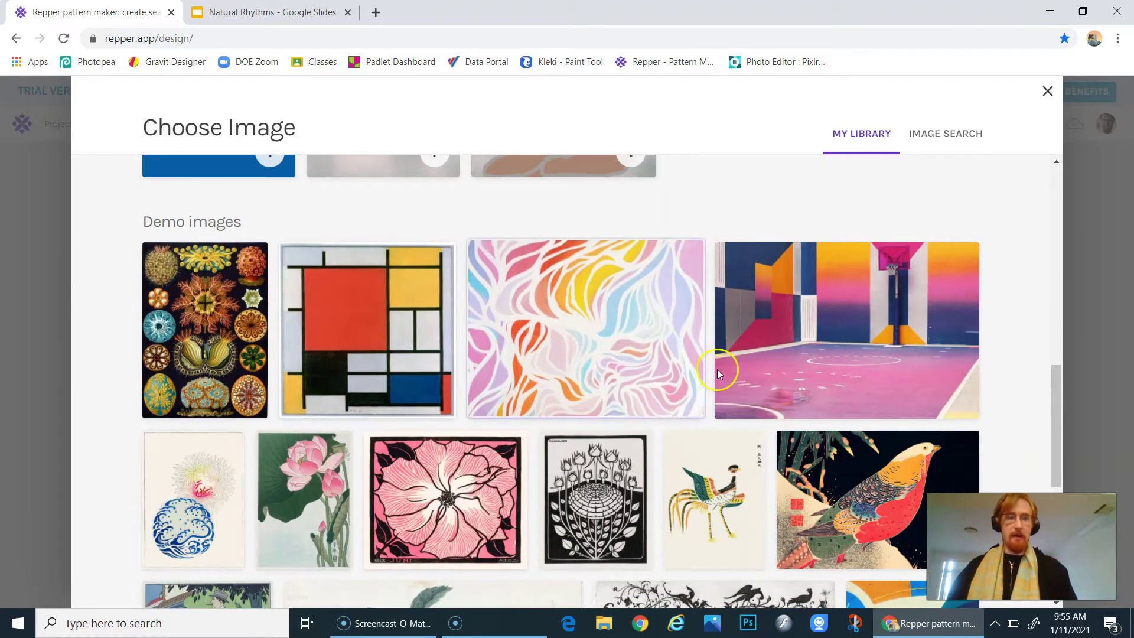
scroll(835, 405, "down", 4)
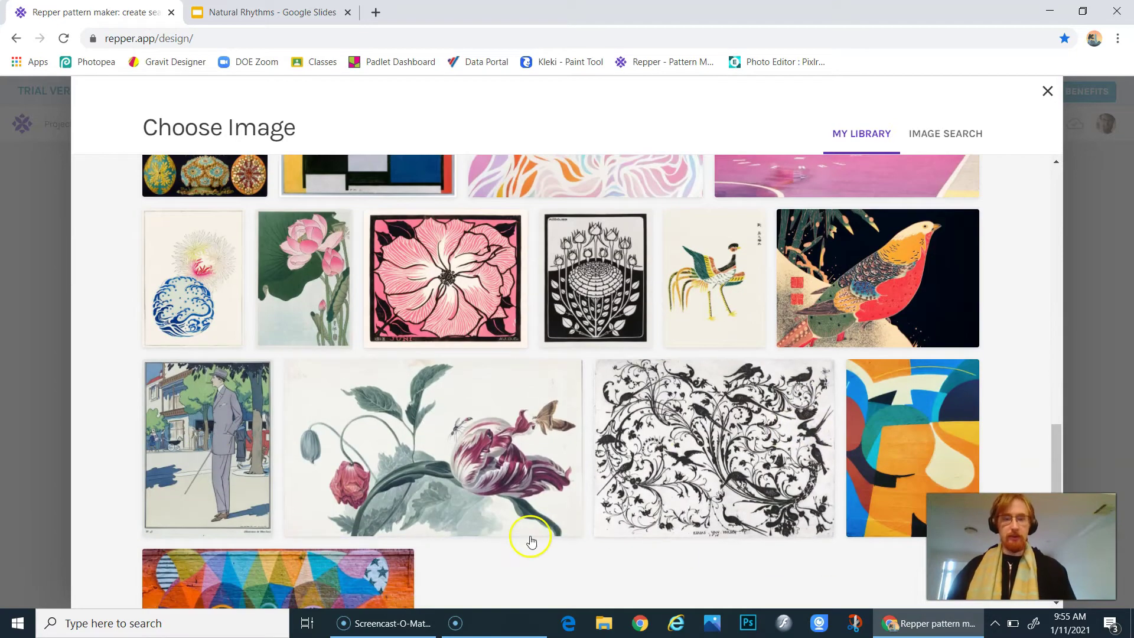
scroll(527, 532, "down", 3)
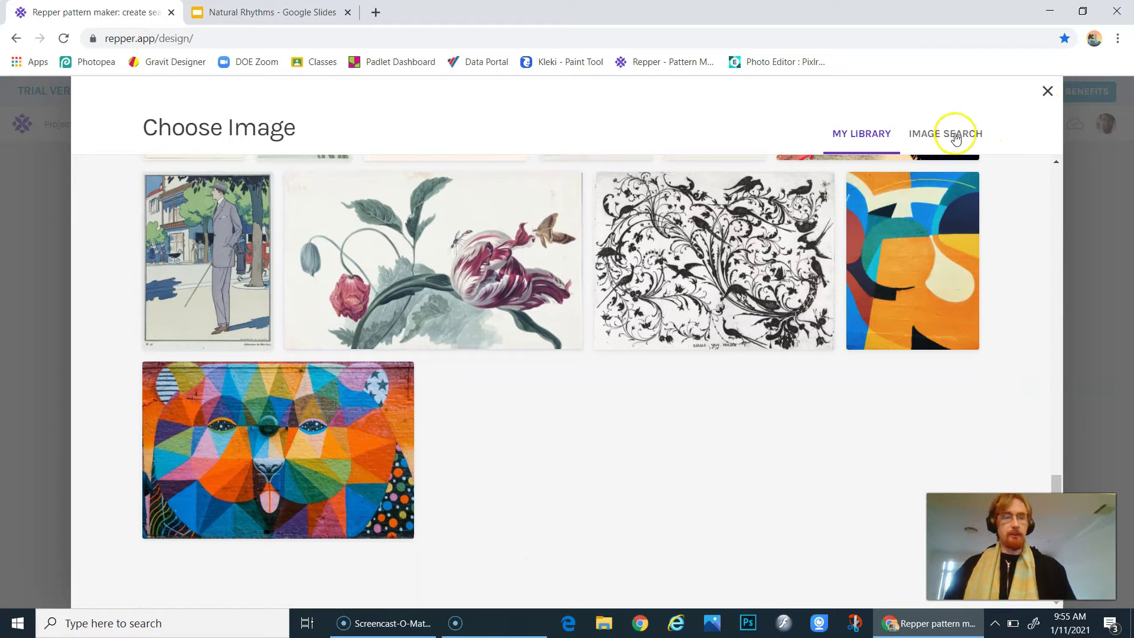
- Browse the Unsplash photos offered for "pattern" in the image search
left_click(959, 139)
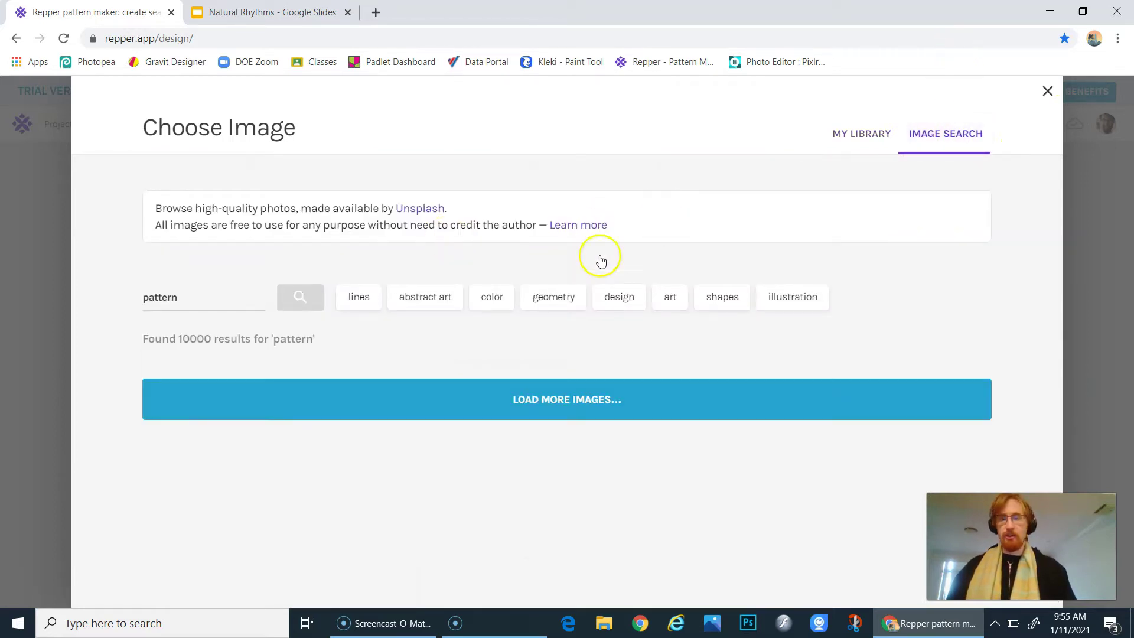
scroll(331, 329, "down", 3)
scroll(331, 329, "down", 7)
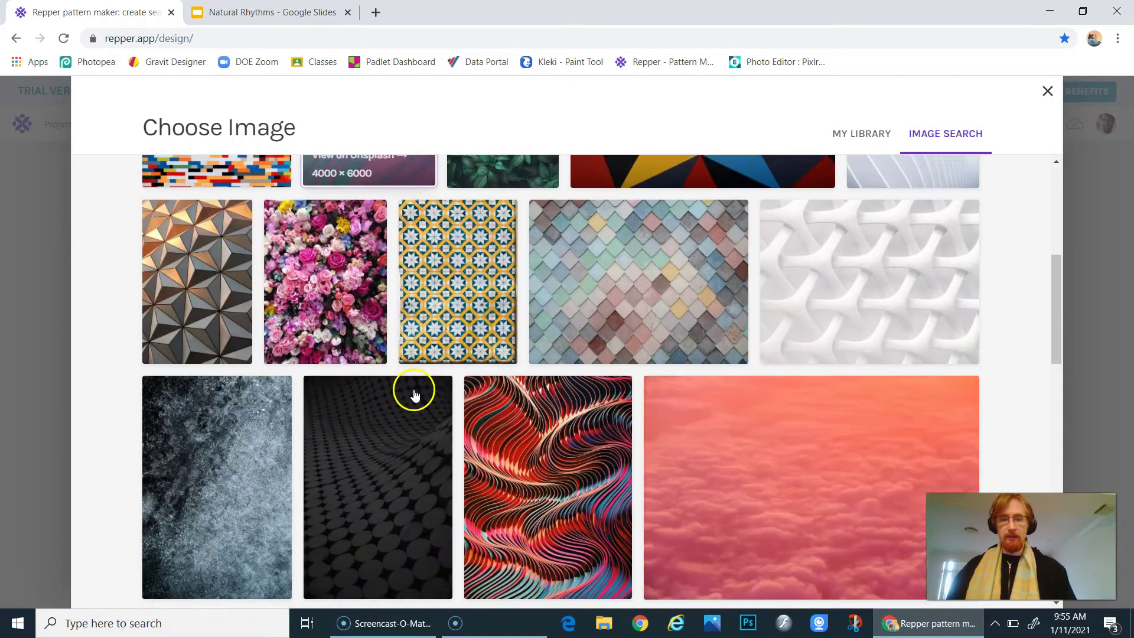
scroll(444, 403, "up", 8)
scroll(445, 403, "up", 2)
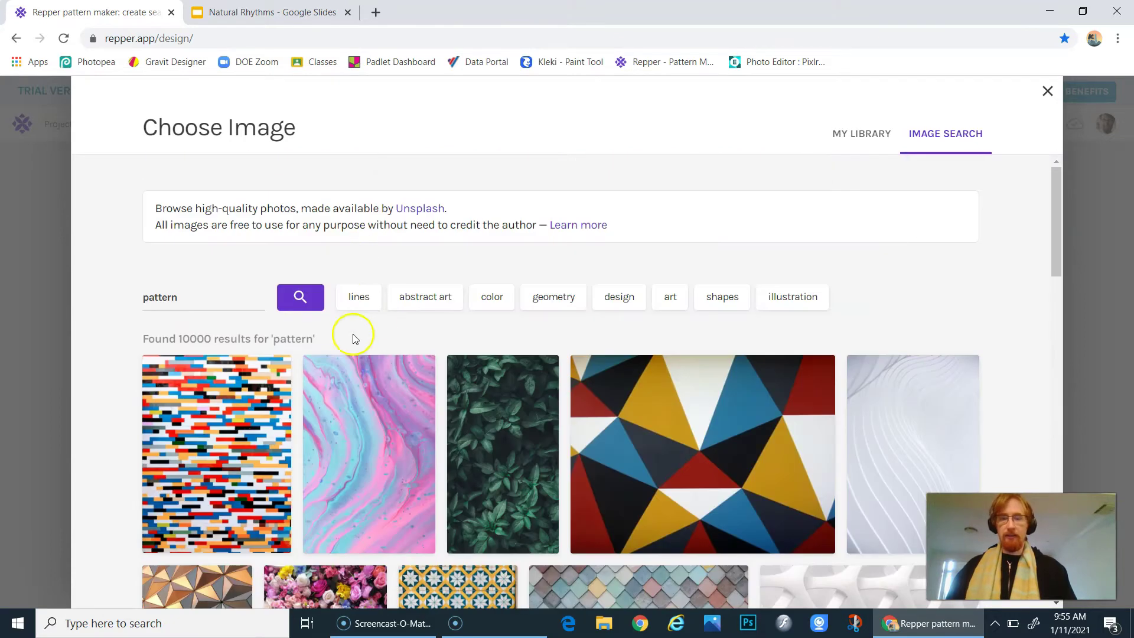
- Try the suggested searches "lines" and "abstract art", and look through the abstract art photos
left_click(366, 307)
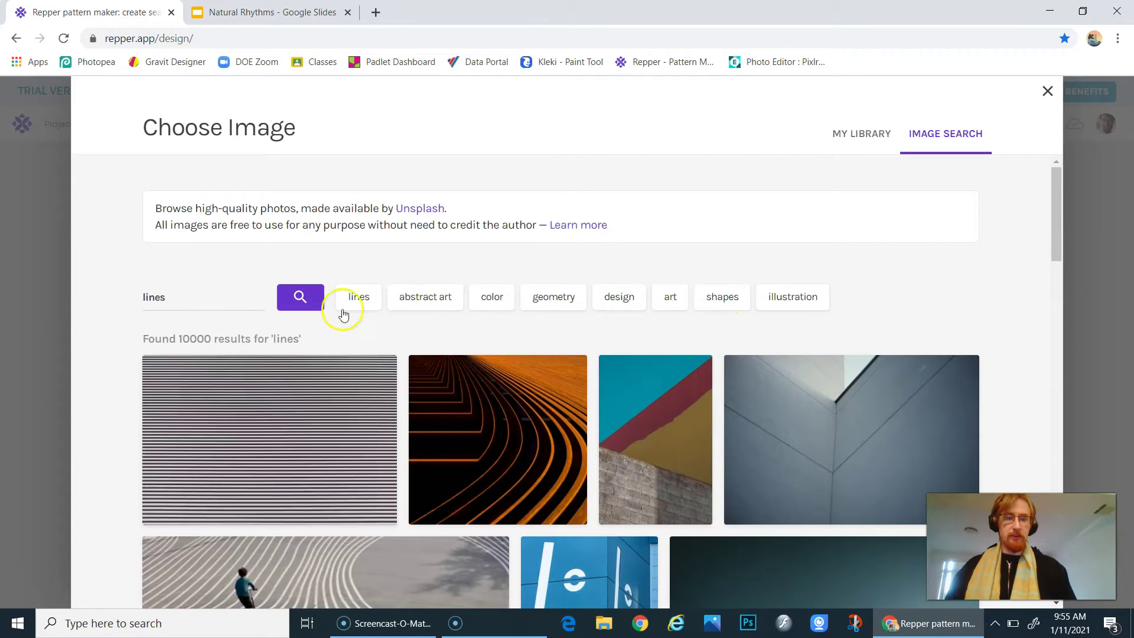
left_click(433, 297)
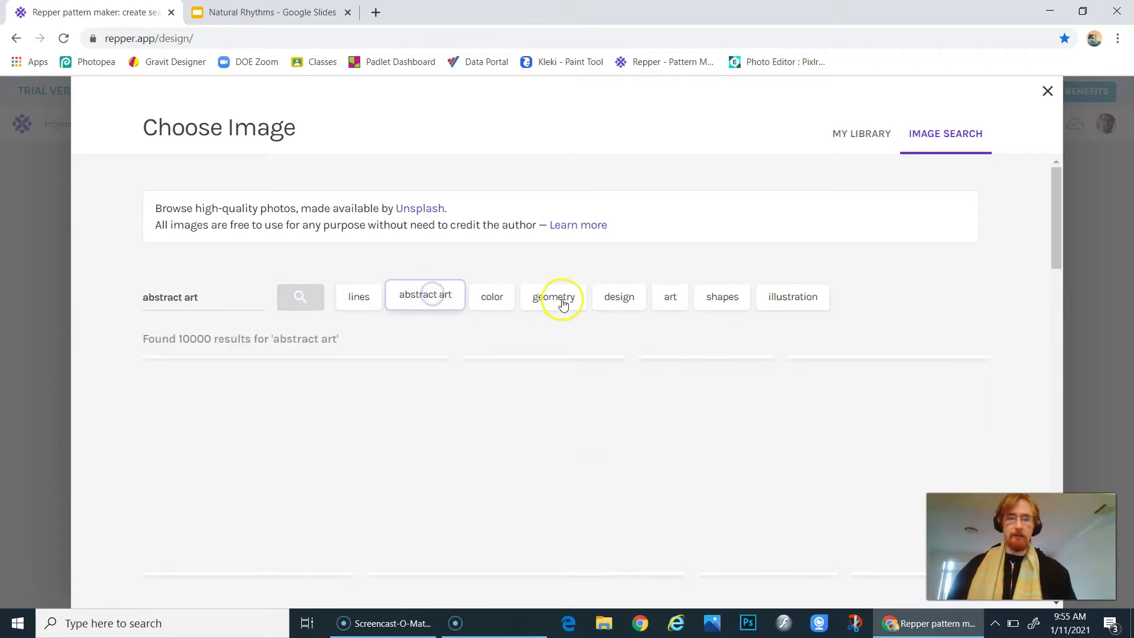
scroll(599, 357, "down", 1)
scroll(598, 357, "down", 14)
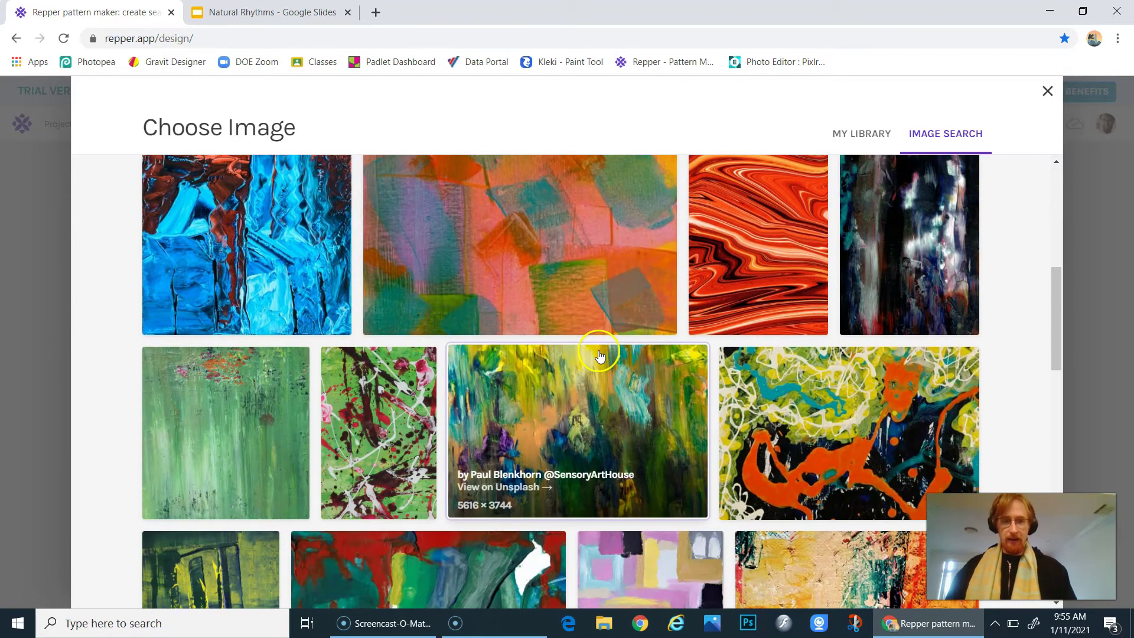
scroll(598, 354, "down", 6)
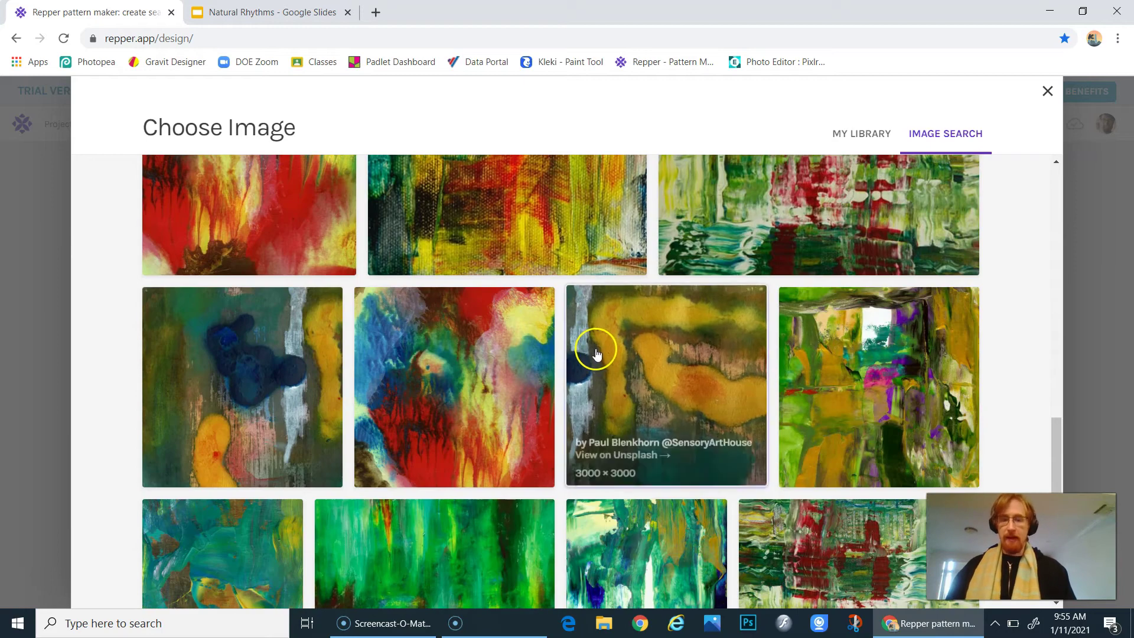
scroll(596, 353, "up", 20)
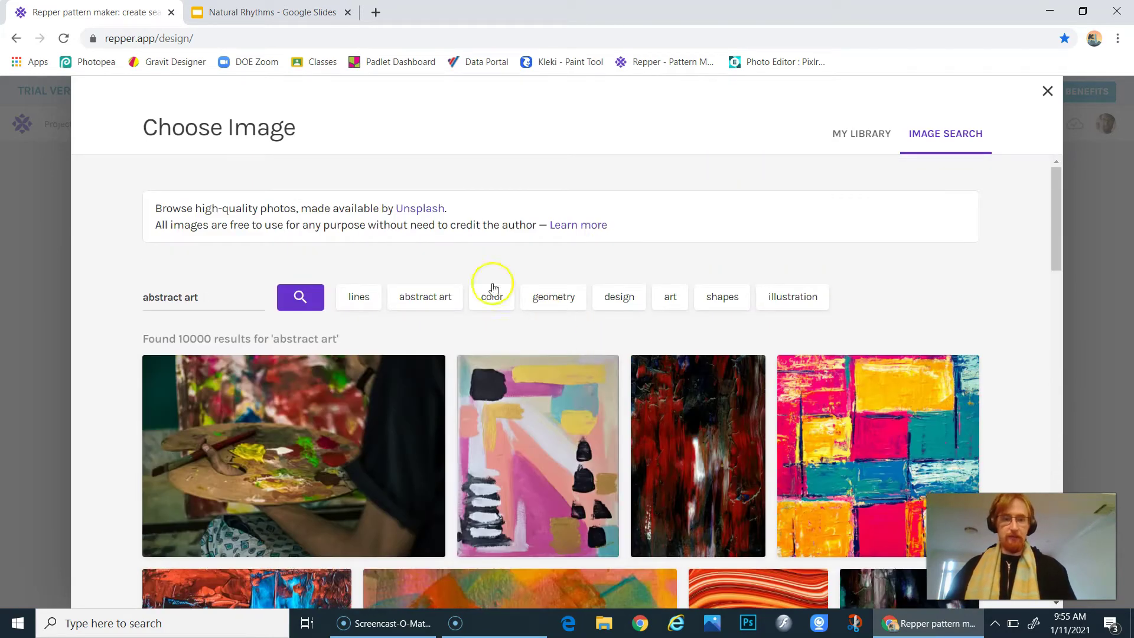
- Search the Unsplash images for "geometry" and look through the loaded photos
left_click(556, 306)
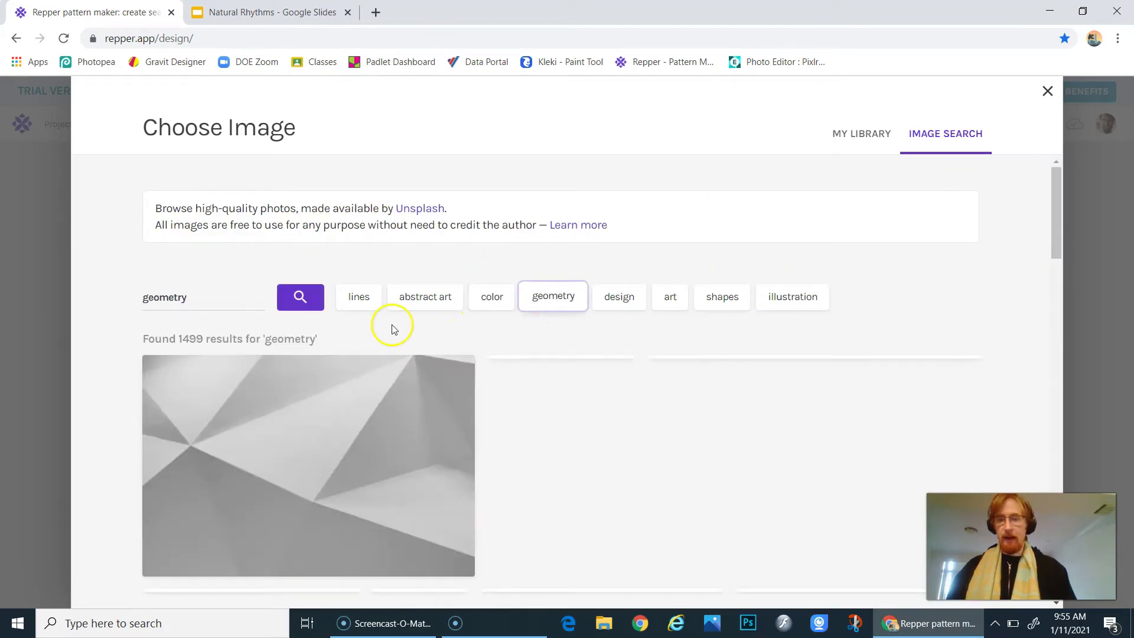
scroll(632, 374, "down", 5)
scroll(632, 374, "down", 10)
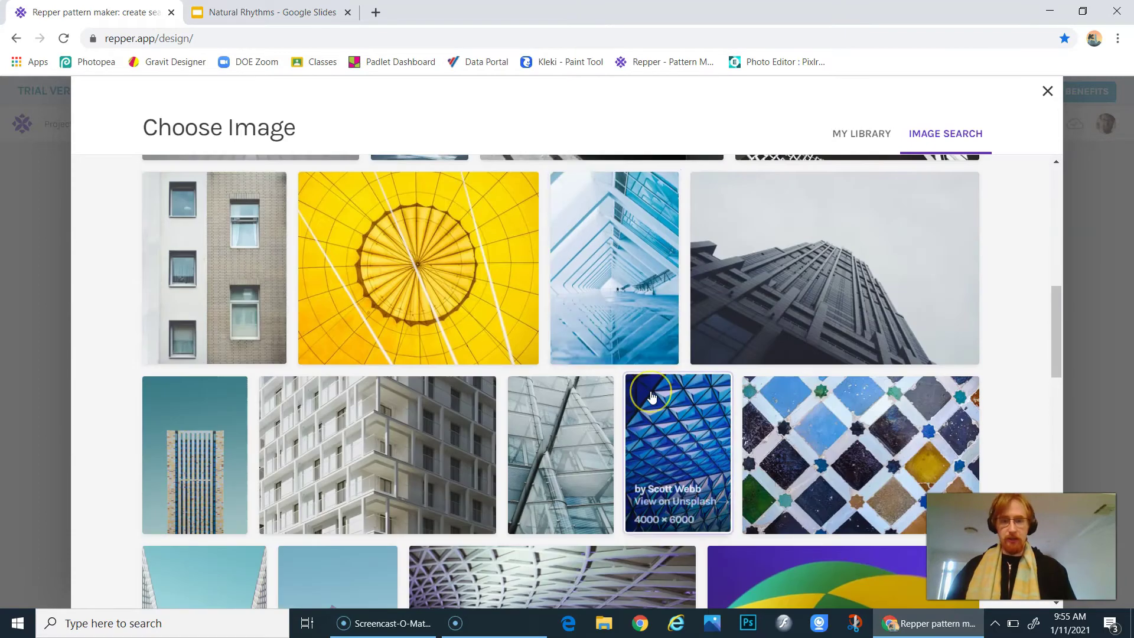
scroll(650, 381, "down", 8)
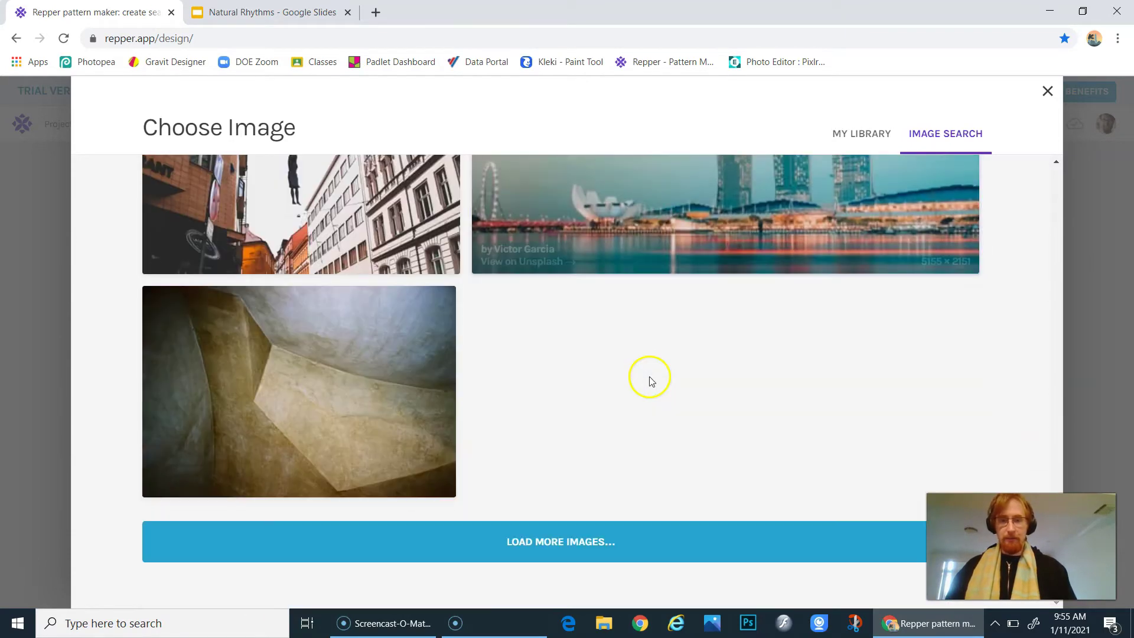
- Load more "geometry" photos and look through the additional results
scroll(596, 495, "up", 1)
left_click(582, 549)
scroll(582, 517, "down", 2)
scroll(582, 511, "down", 4)
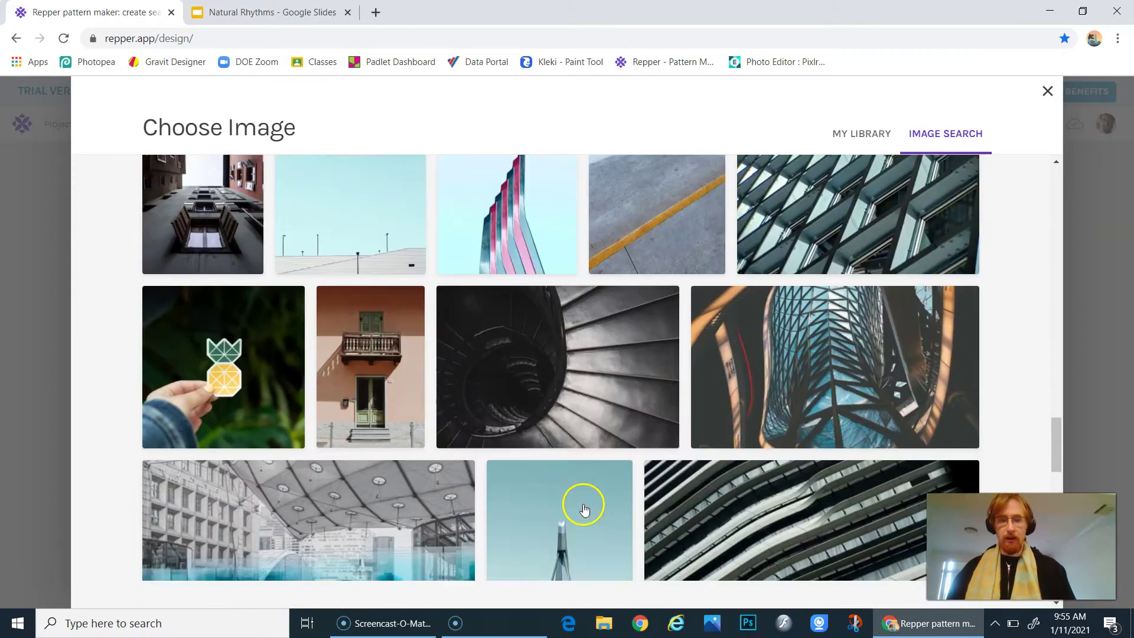
scroll(609, 384, "down", 4)
scroll(550, 402, "down", 10)
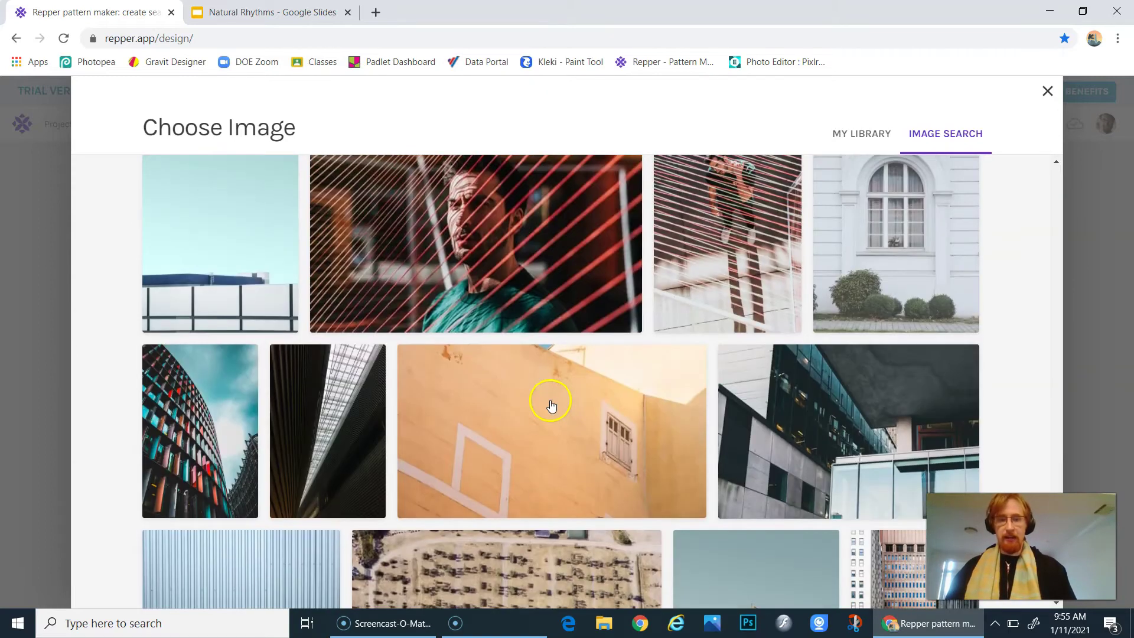
scroll(551, 407, "up", 10)
scroll(549, 405, "up", 20)
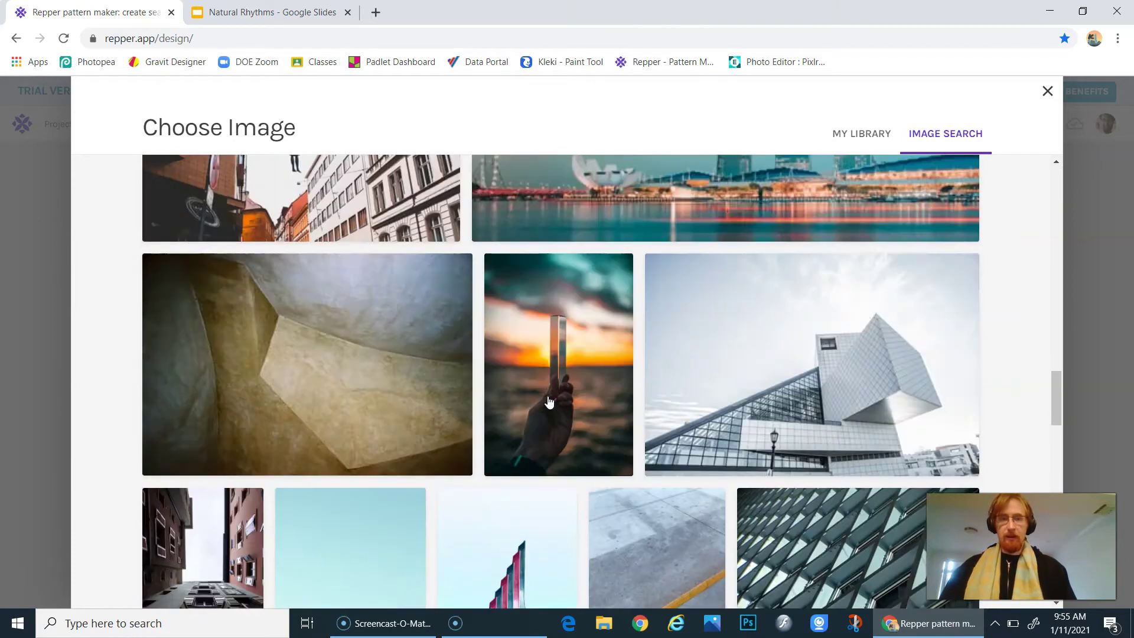
scroll(548, 400, "up", 2)
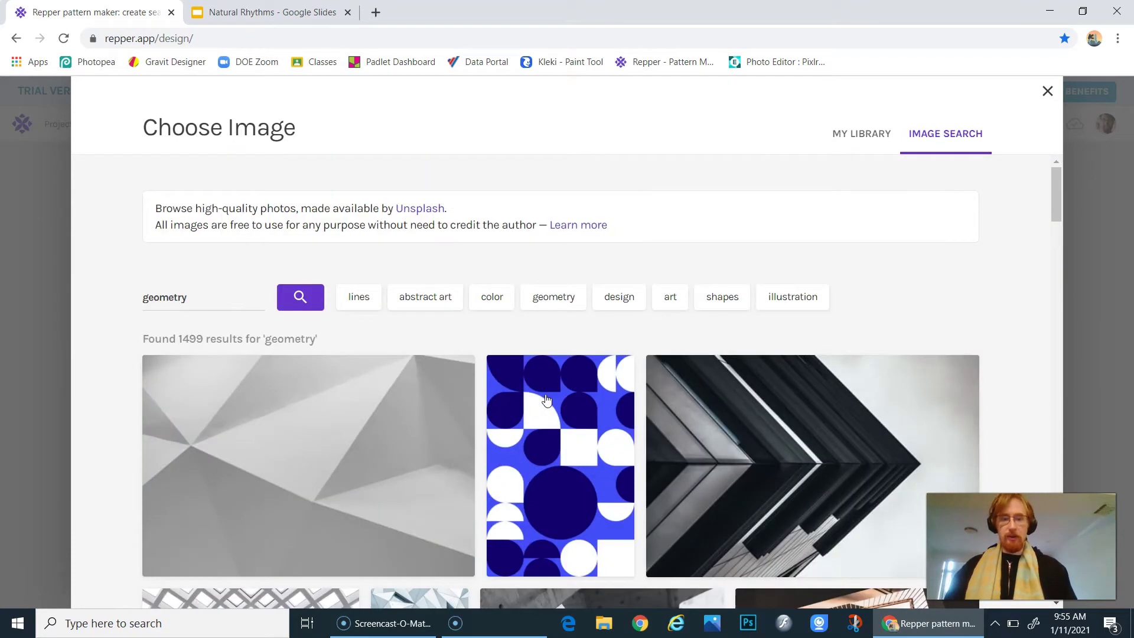
- Use the blue, navy and white geometric shapes image as the pattern source and move its sampled area upward
left_click(567, 463)
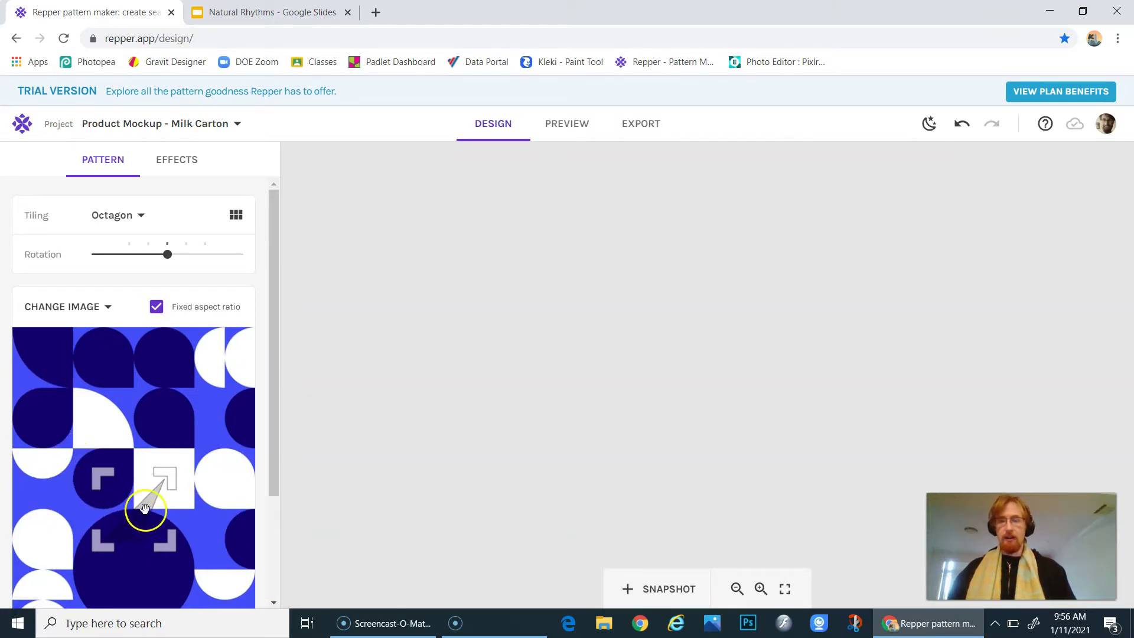
left_click_drag(138, 514, 137, 447)
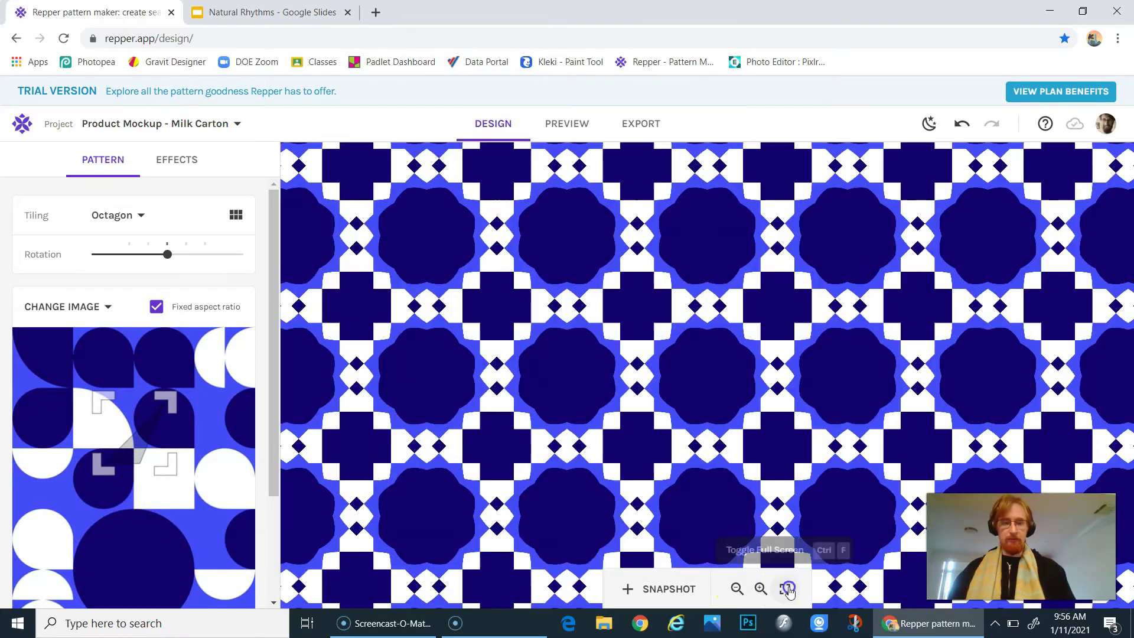
- View the octagon pattern in full screen and return to the design view
left_click(785, 589)
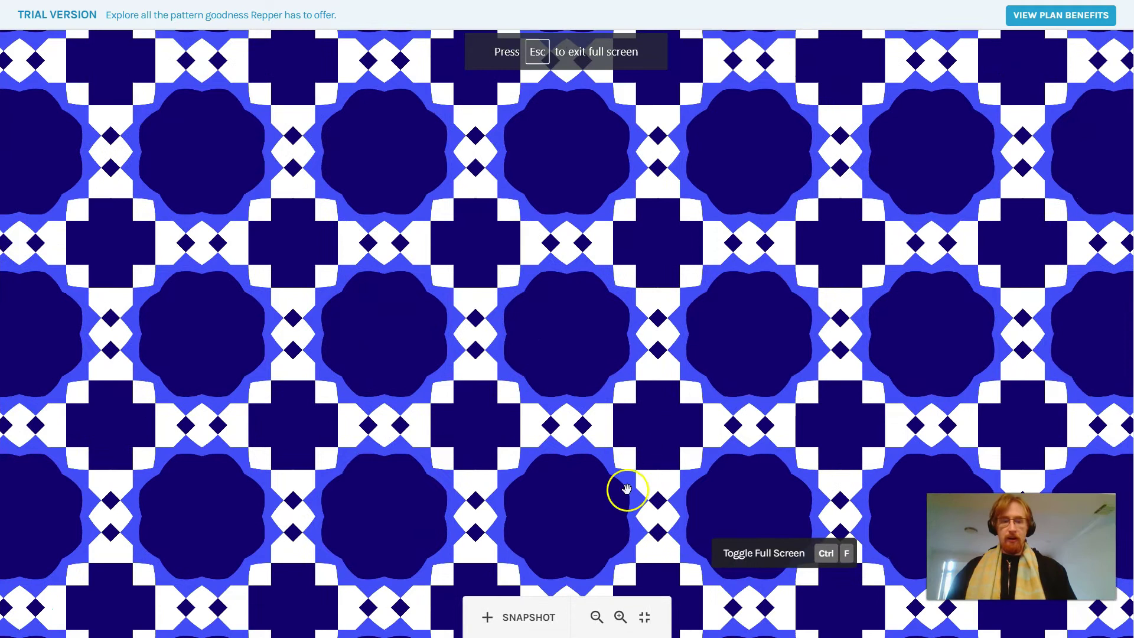
left_click(644, 618)
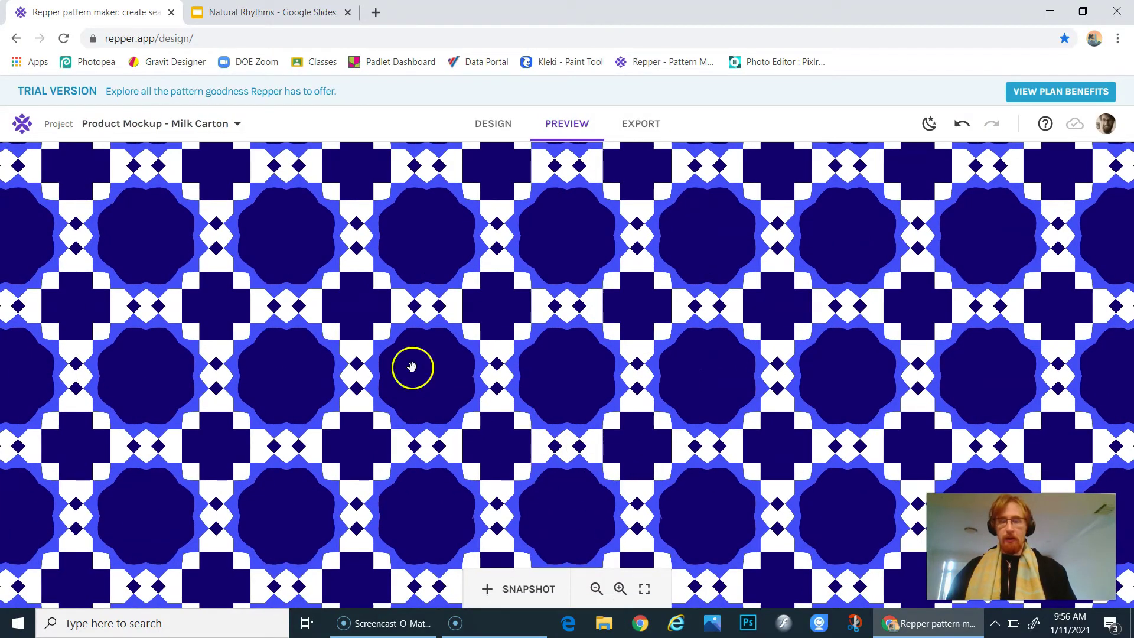
left_click(494, 128)
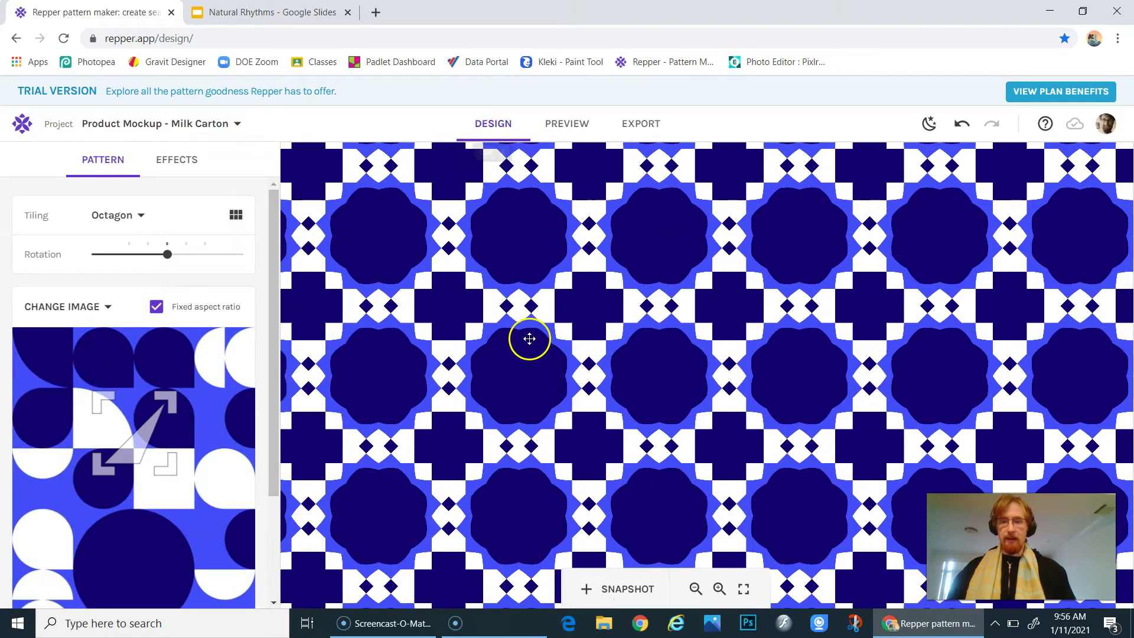
- Enlarge the sampled area on the source image and reposition it over the image's left side to vary the octagon pattern
left_click_drag(741, 319, 603, 362)
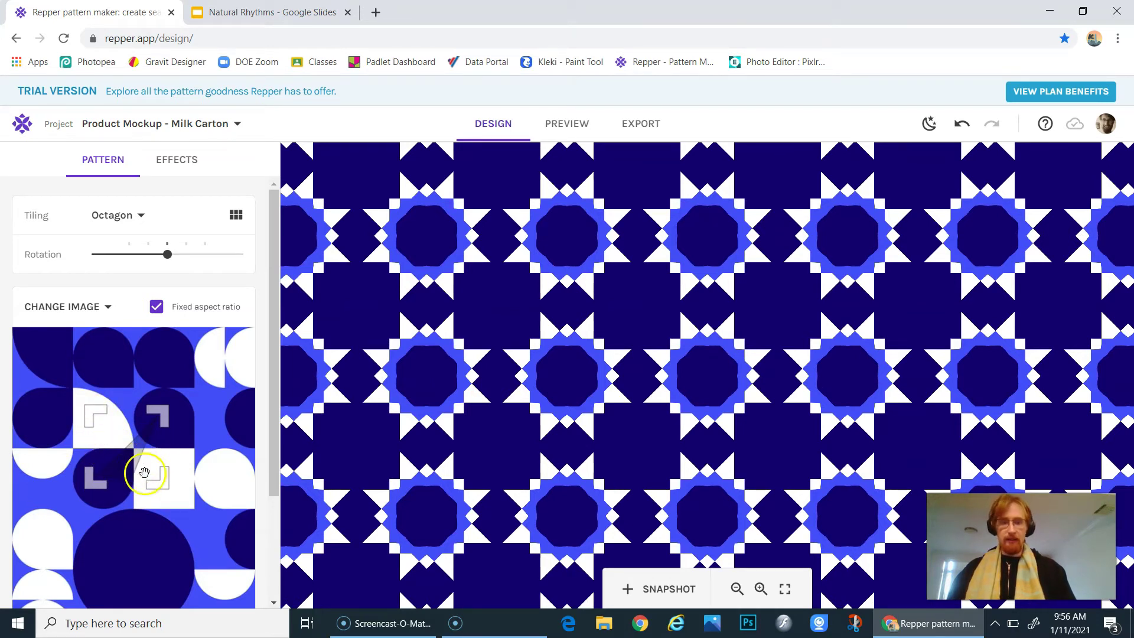
left_click_drag(160, 482, 242, 538)
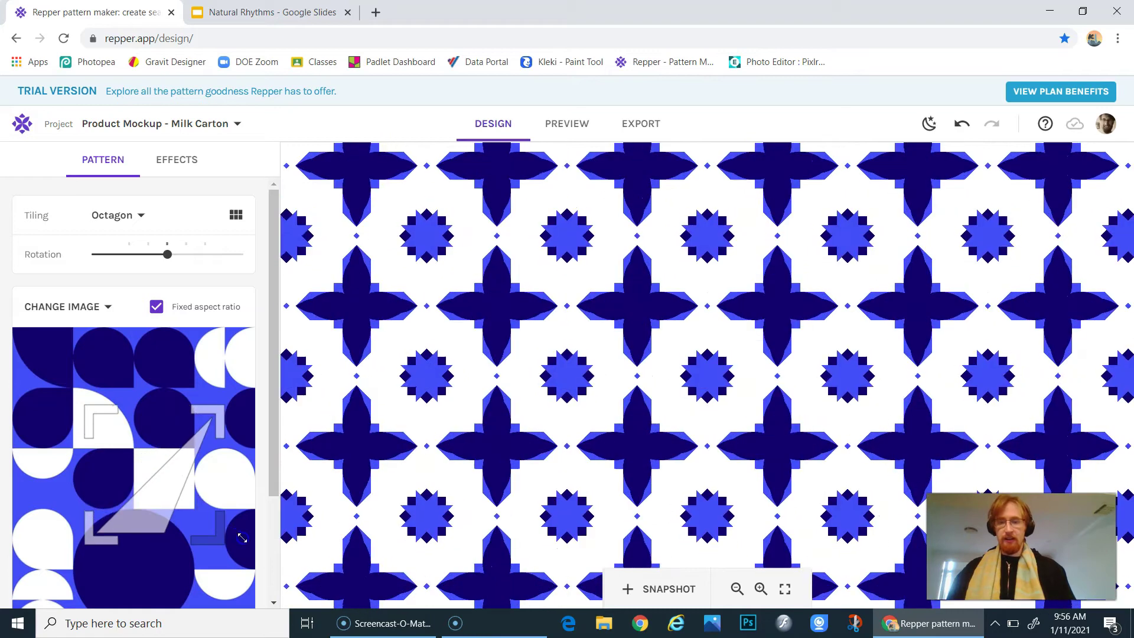
left_click_drag(167, 490, 87, 483)
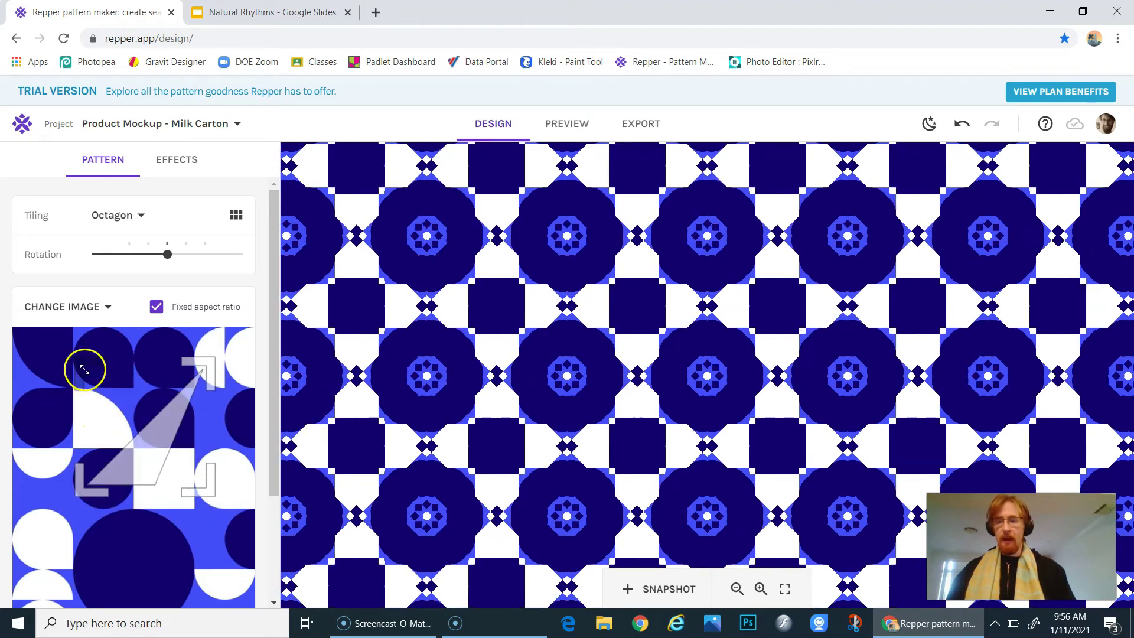
left_click_drag(78, 367, 56, 338)
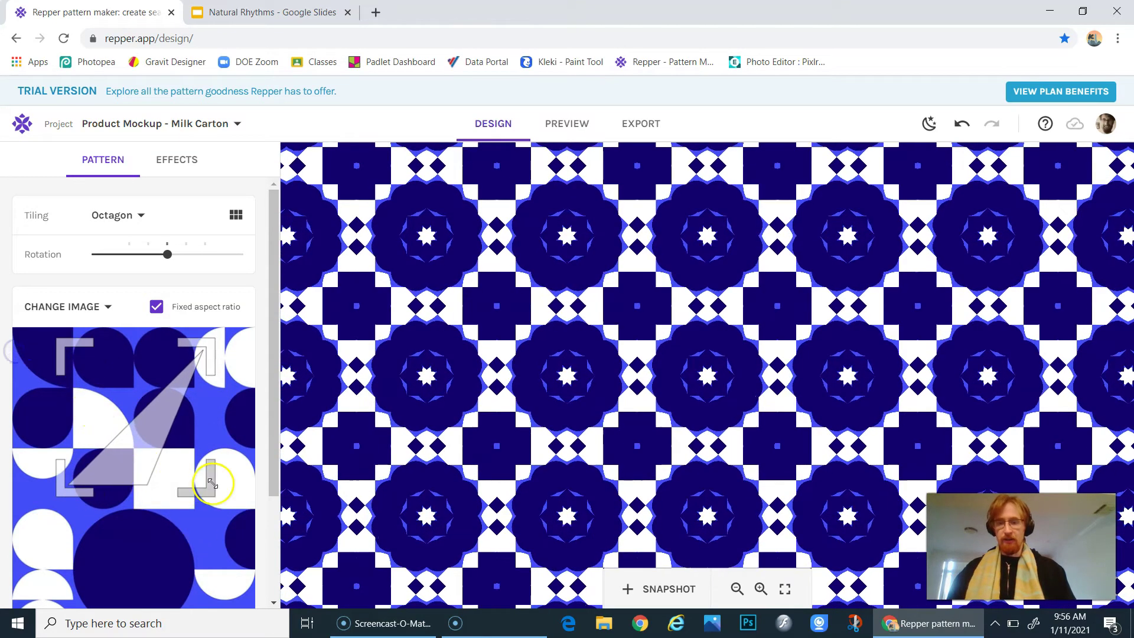
left_click_drag(213, 484, 255, 516)
left_click_drag(161, 474, 65, 391)
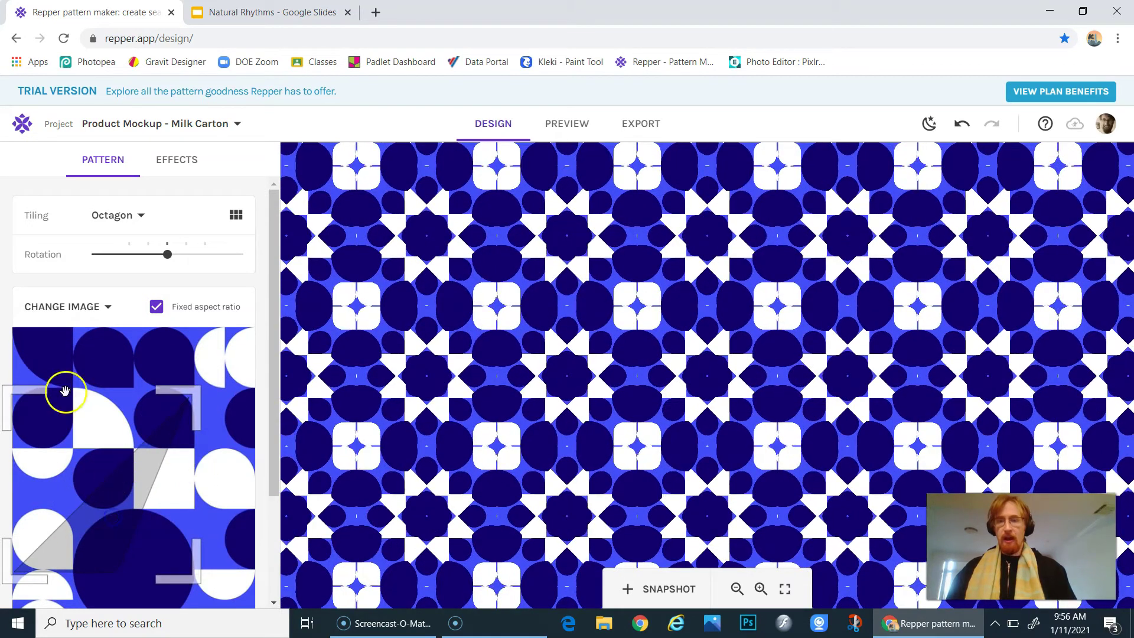
- Change the pattern's tiling to Echo Tile
left_click(142, 219)
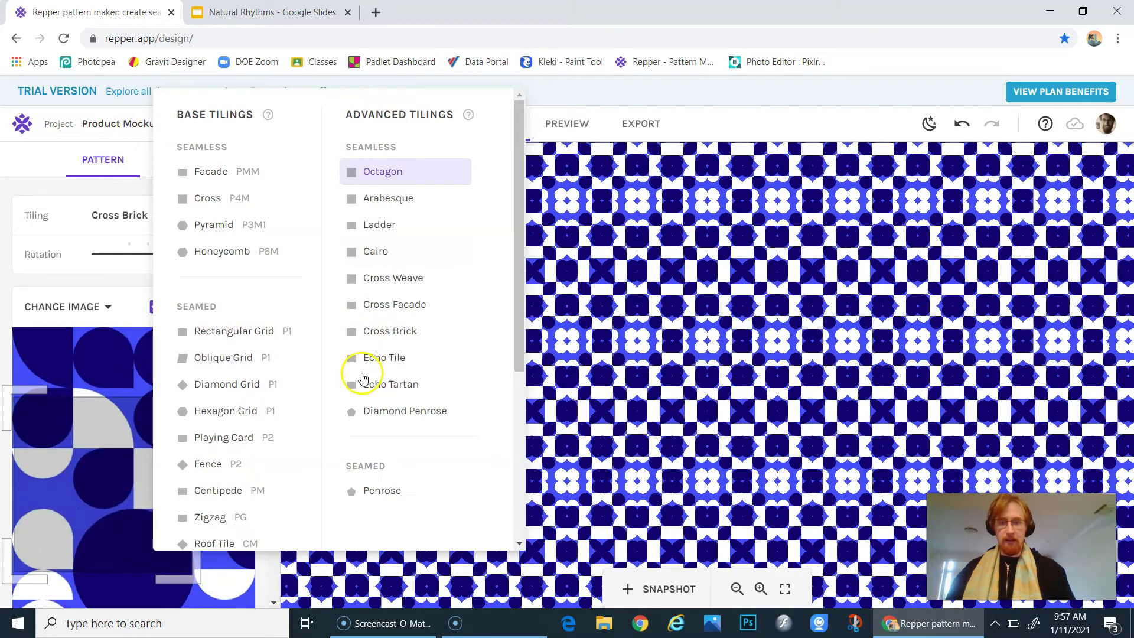
left_click(374, 389)
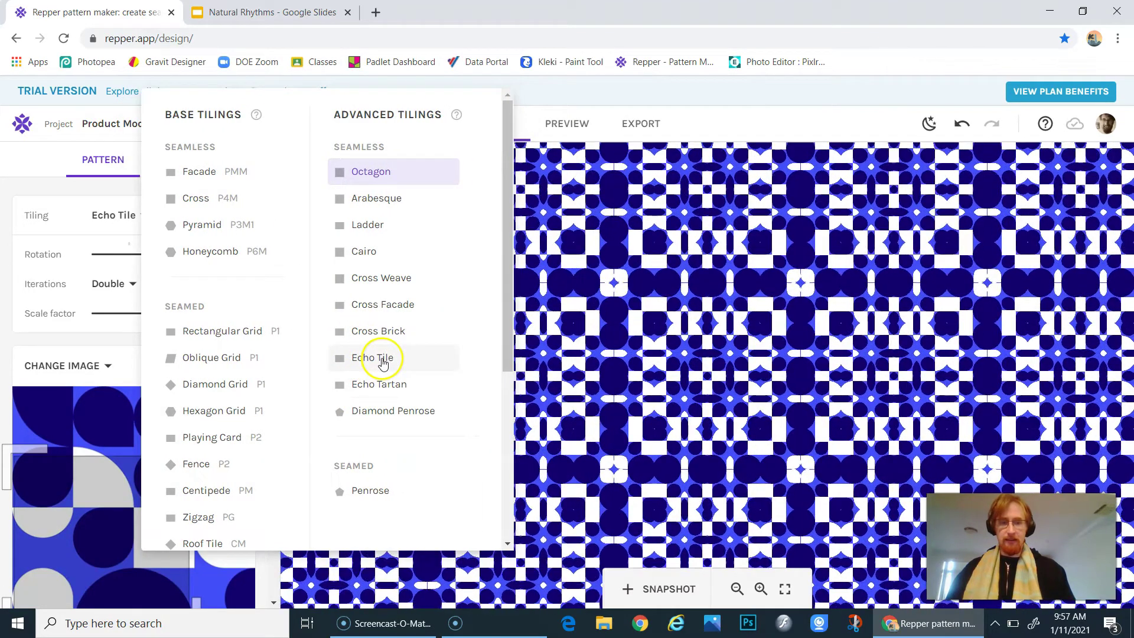
left_click(380, 358)
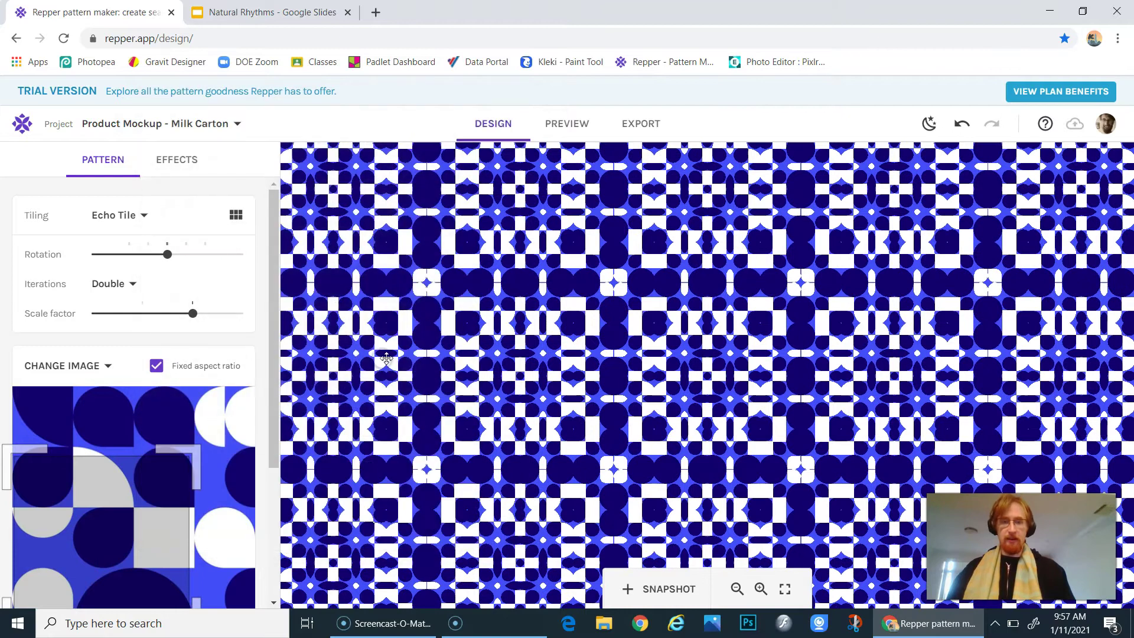
- Shrink the sampled area around the white quarter circle, turn the tiling one rotation mark lower, and slightly increase the scale factor
left_click_drag(179, 445, 106, 464)
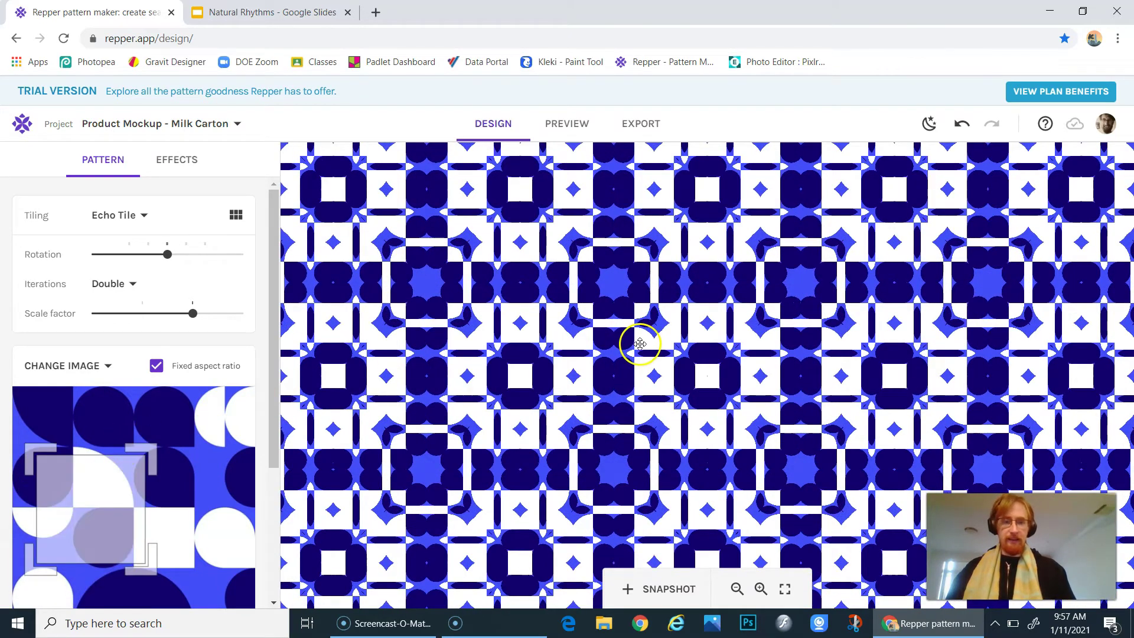
left_click_drag(167, 254, 149, 255)
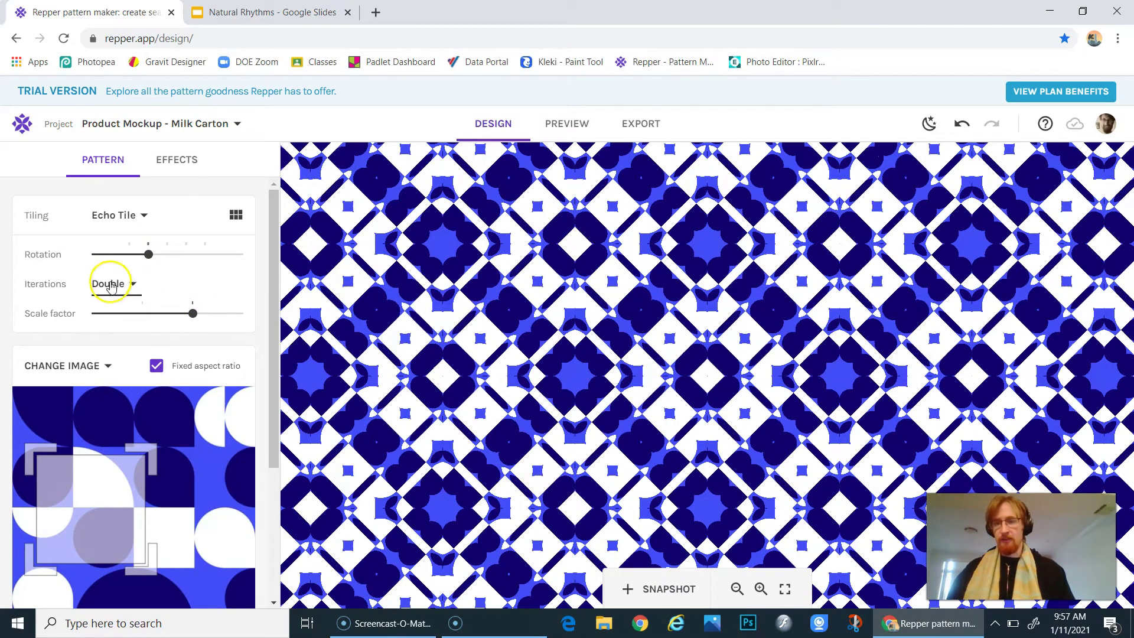
mouse_move(193, 314)
left_mouse_down()
mouse_move(65, 318)
mouse_move(280, 289)
mouse_move(52, 329)
mouse_move(205, 316)
left_mouse_up()
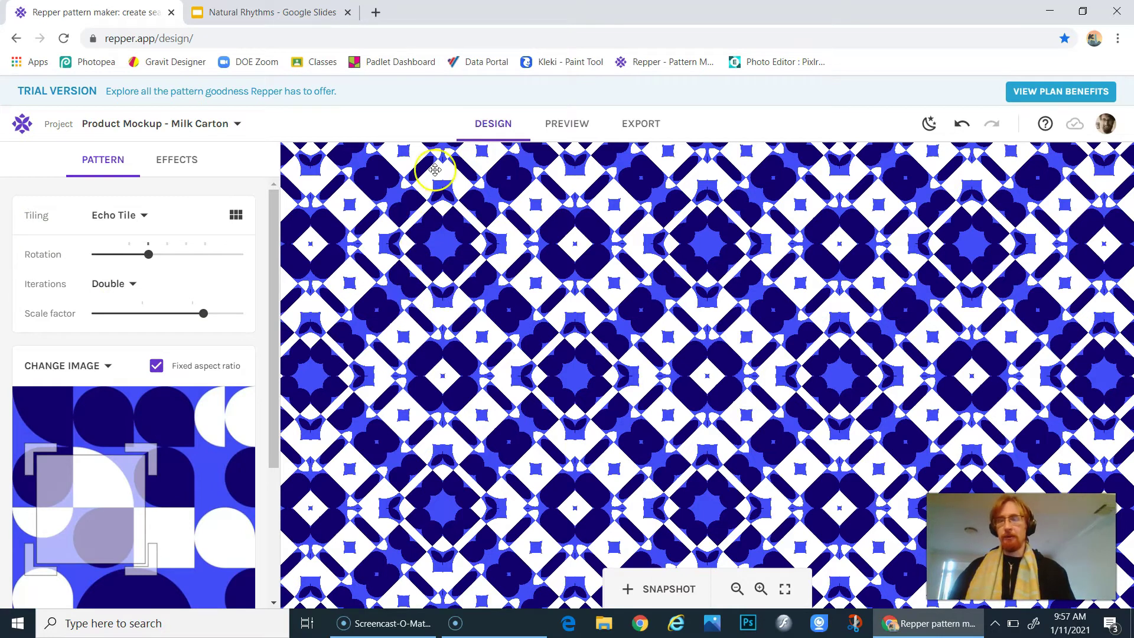
- Apply Color Adjustments with higher brightness and lower contrast, and save the pattern as a snapshot
left_click(161, 170)
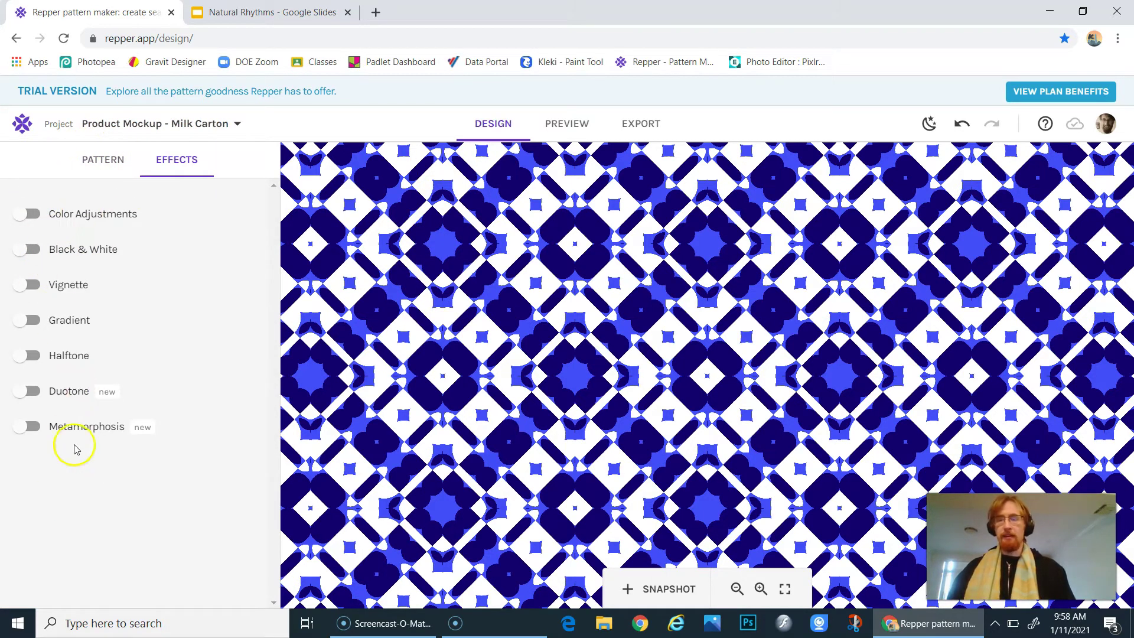
left_click(28, 219)
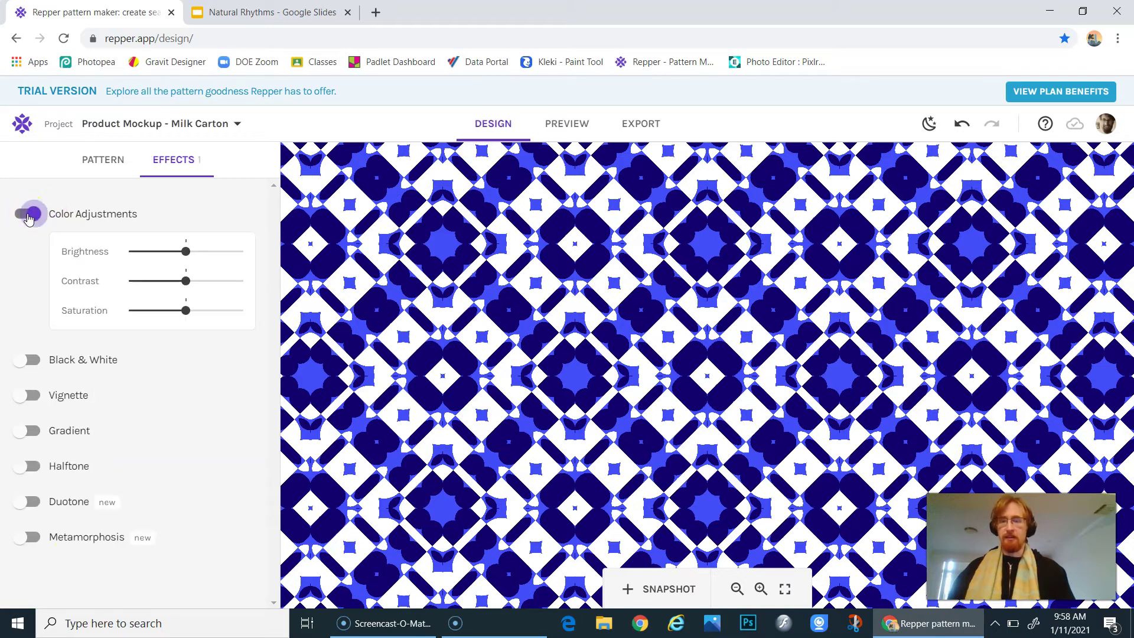
left_click(176, 249)
left_click_drag(192, 252, 163, 287)
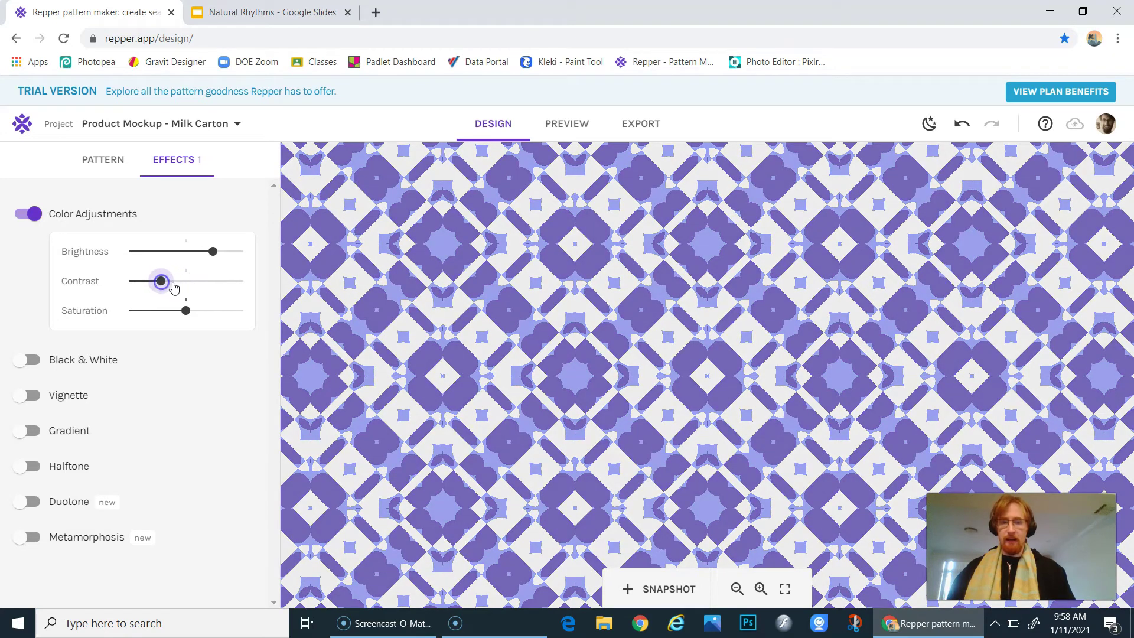
left_click_drag(217, 252, 221, 254)
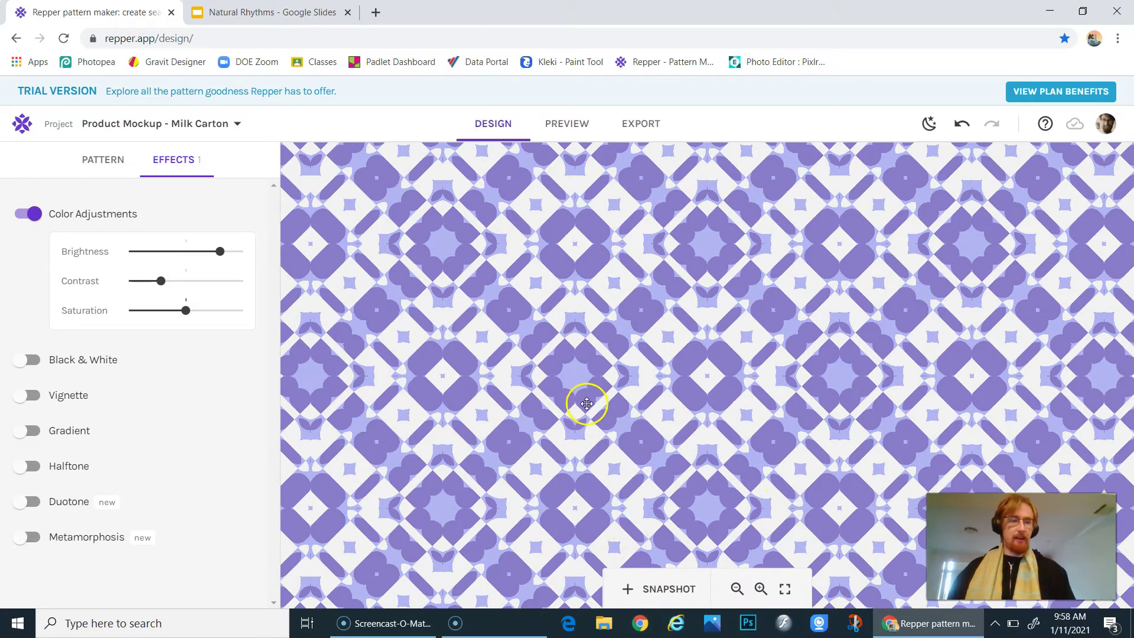
left_click(632, 590)
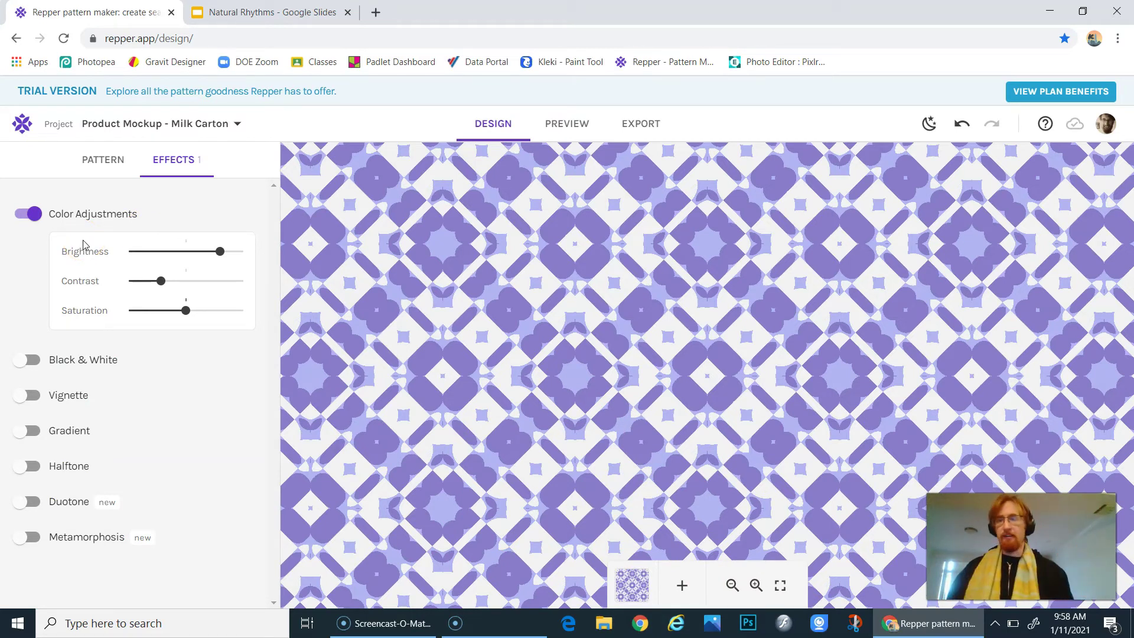
- Replace the source image by uploading the flower drawing 2021_01_08_0fv_Kleki from the Downloads folder
left_click(105, 167)
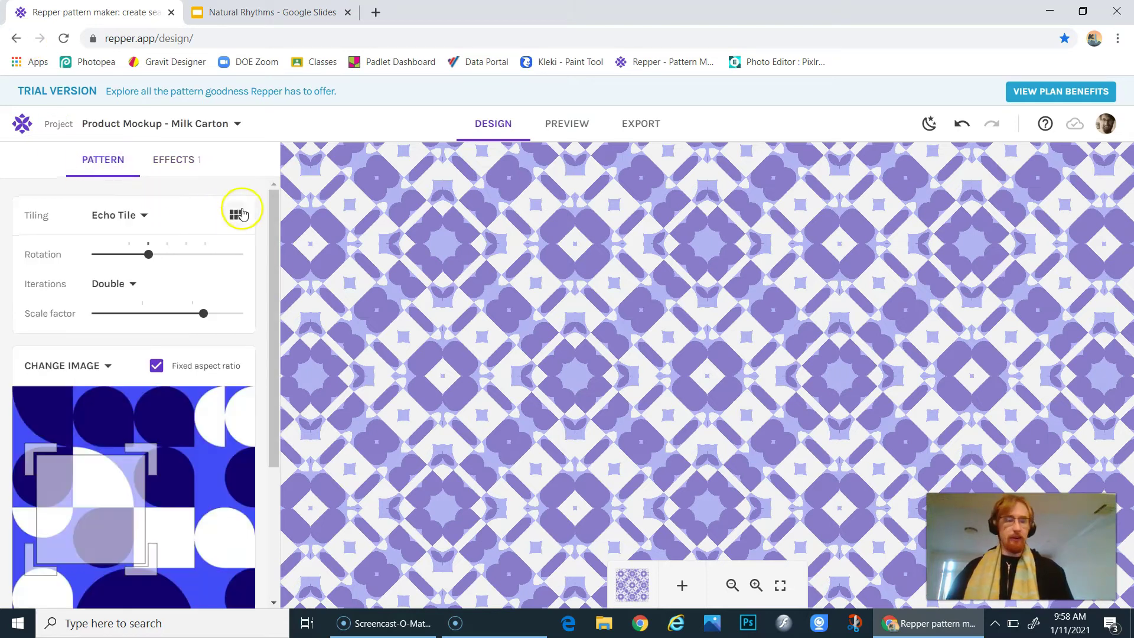
left_click(79, 365)
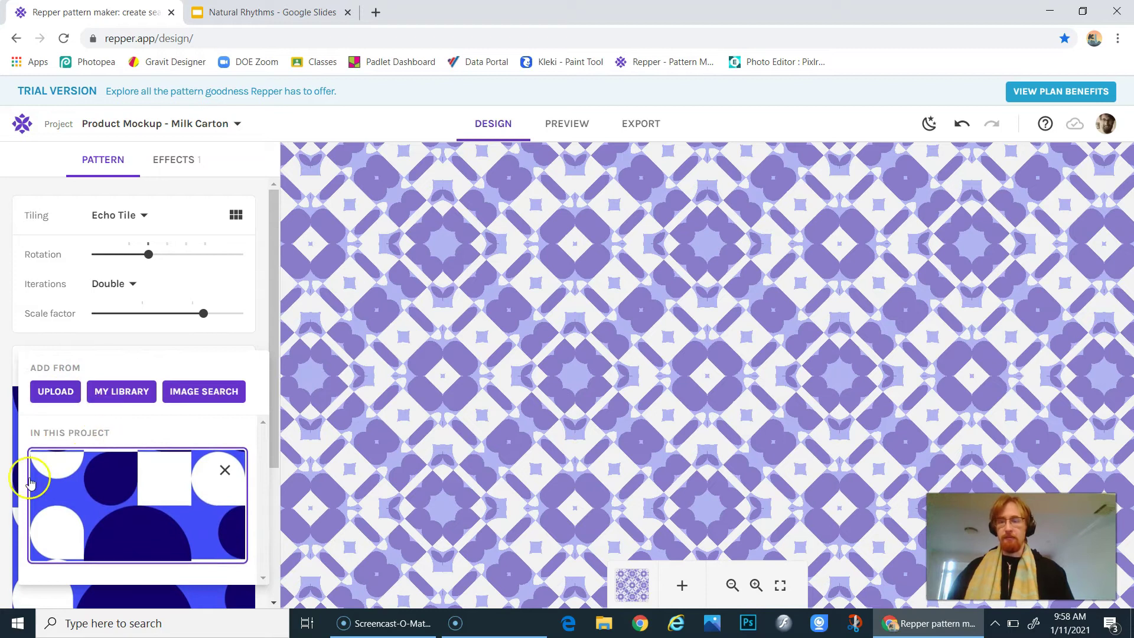
left_click(53, 393)
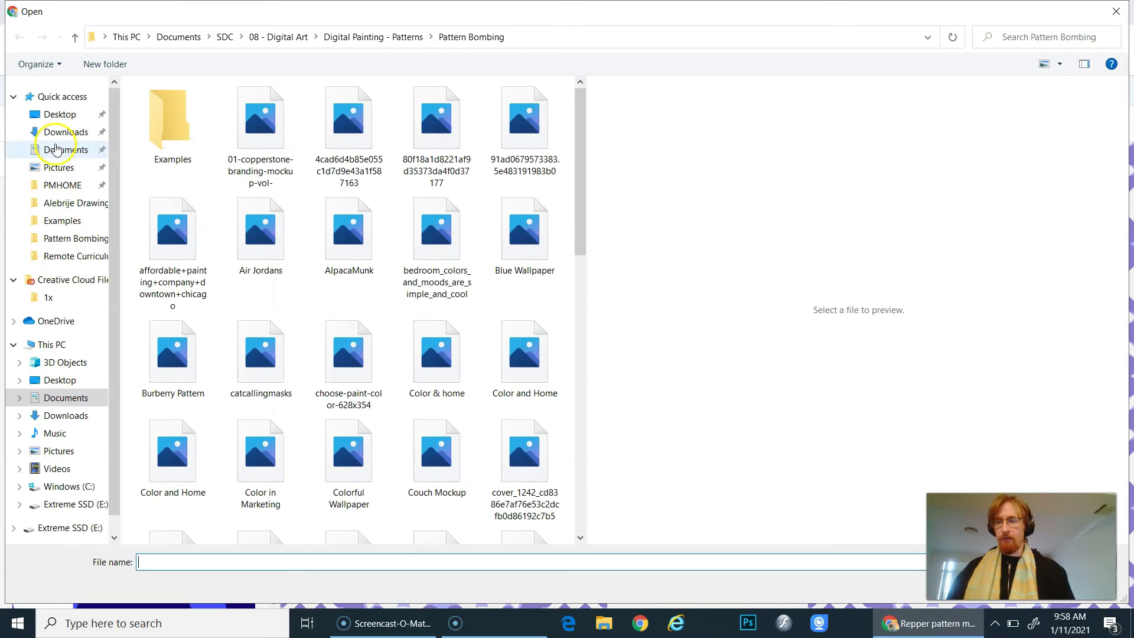
left_click(57, 152)
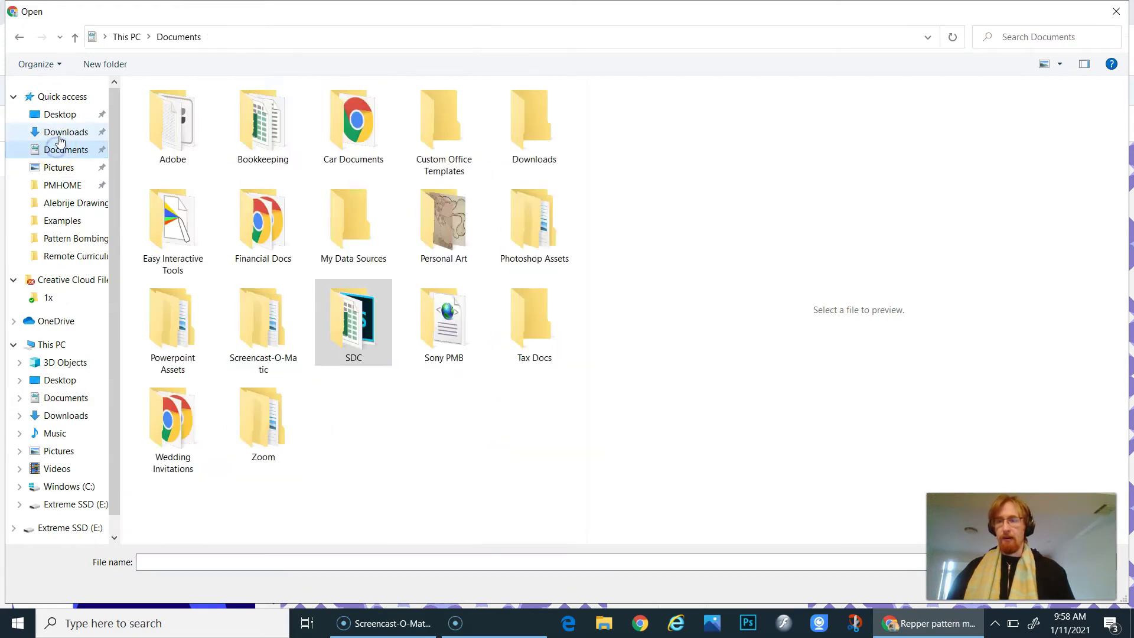
left_click(60, 132)
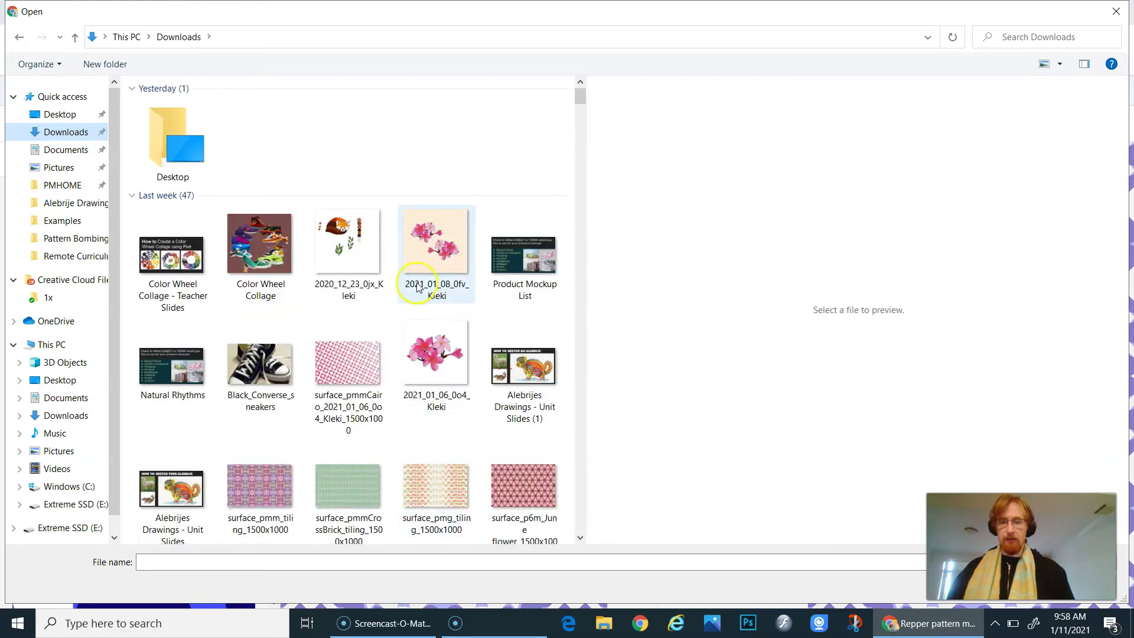
left_click(439, 261)
left_click_drag(976, 557, 974, 513)
left_click(1011, 586)
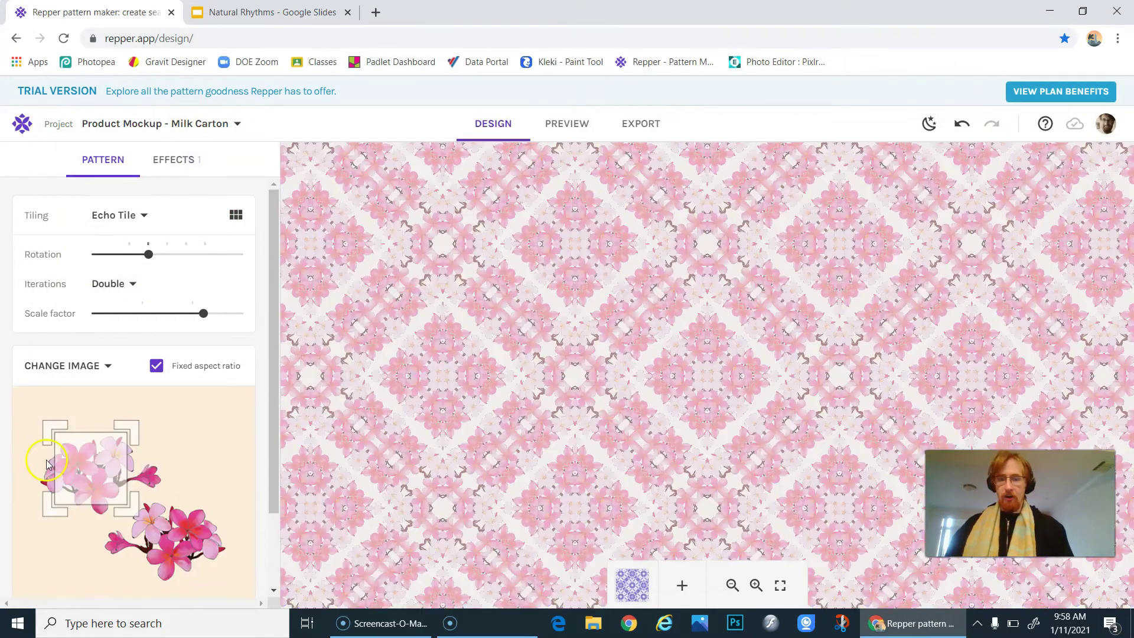
- Enlarge the sampled area to cover both flower clusters and change the tiling to Rectangular Grid
left_click_drag(48, 463, 55, 433)
left_click_drag(133, 509, 323, 615)
left_click(105, 213)
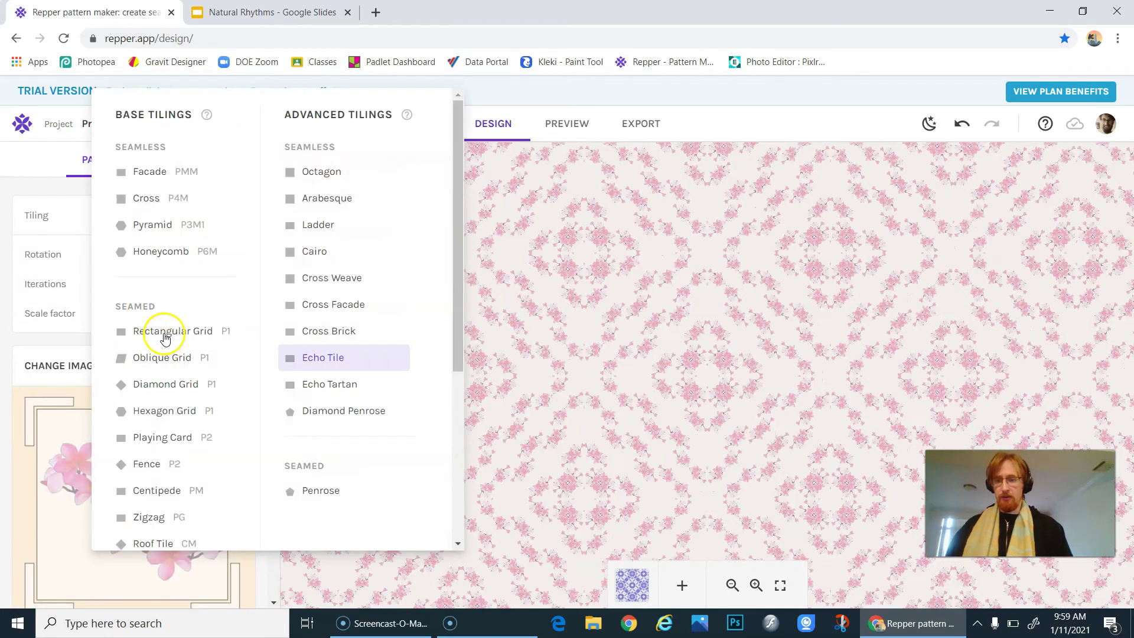
left_click(164, 335)
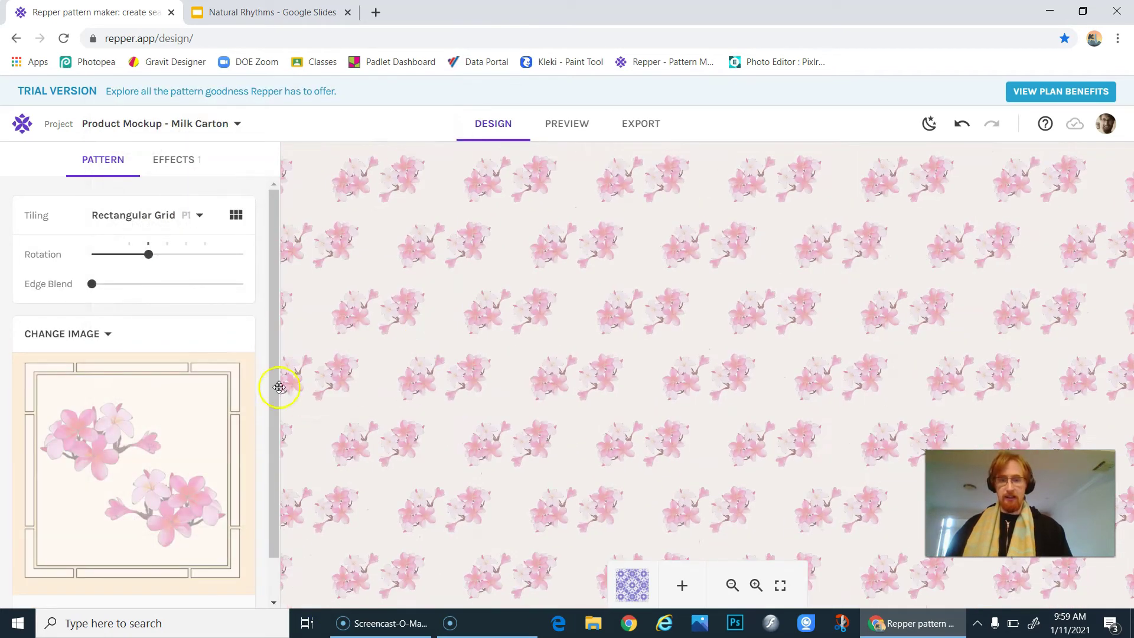
- Turn off Color Adjustments and set the pattern's rotation to the middle mark
left_click(174, 160)
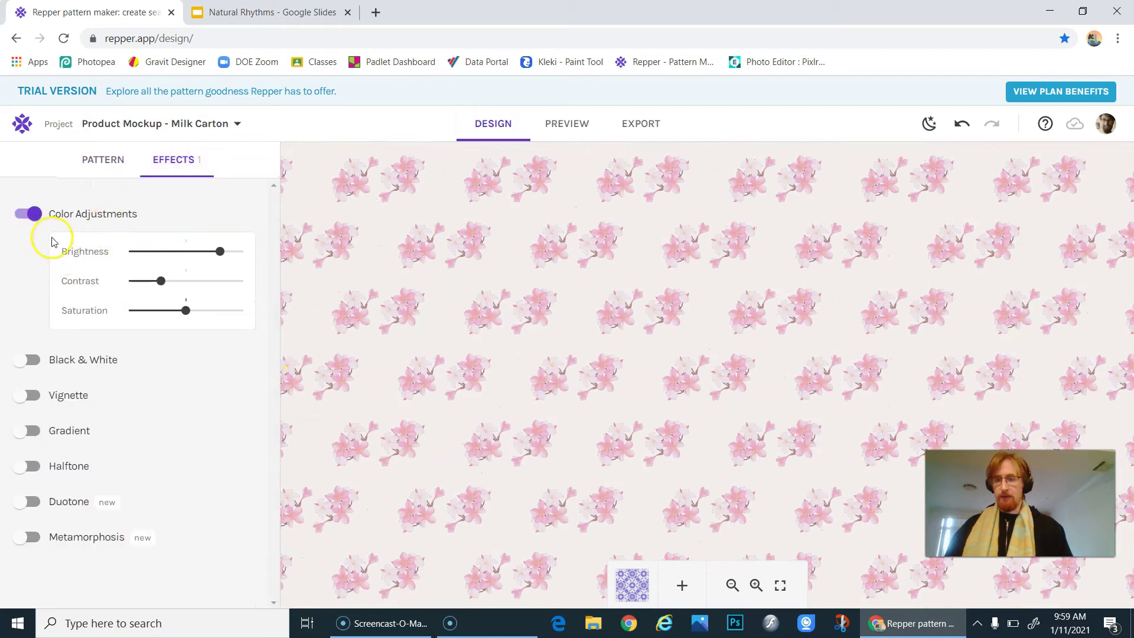
left_click(34, 215)
left_click_drag(105, 157, 215, 291)
left_click_drag(147, 254, 167, 255)
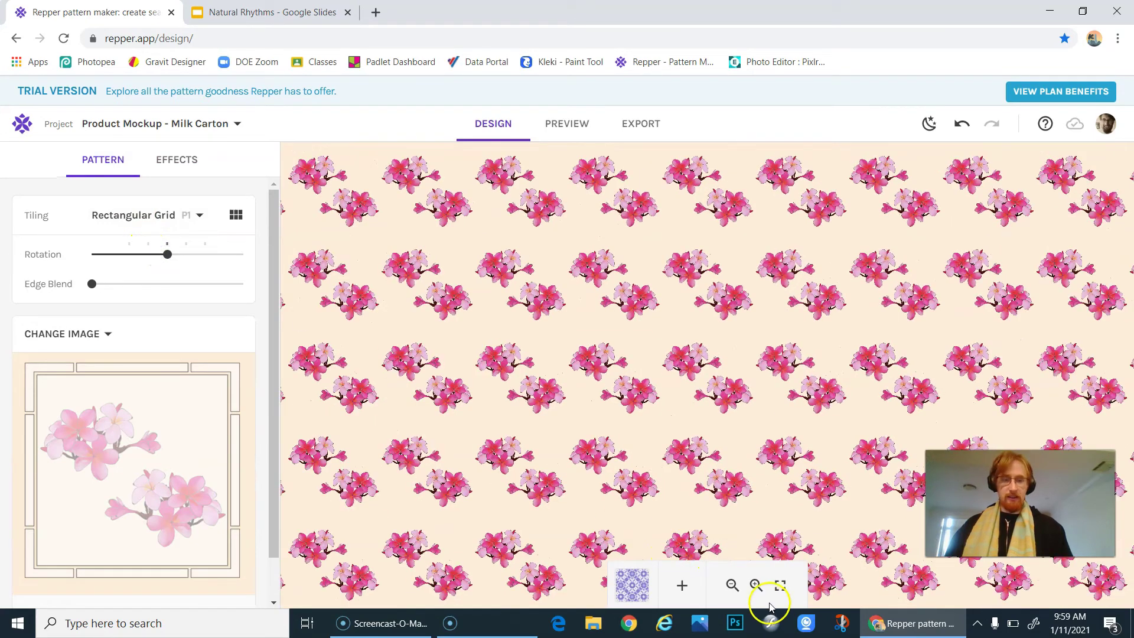
- Tighten the sampled area around the two flower clusters to bring the repeats closer, and save the pattern as a snapshot
left_click(755, 585)
left_click_drag(633, 357, 663, 408)
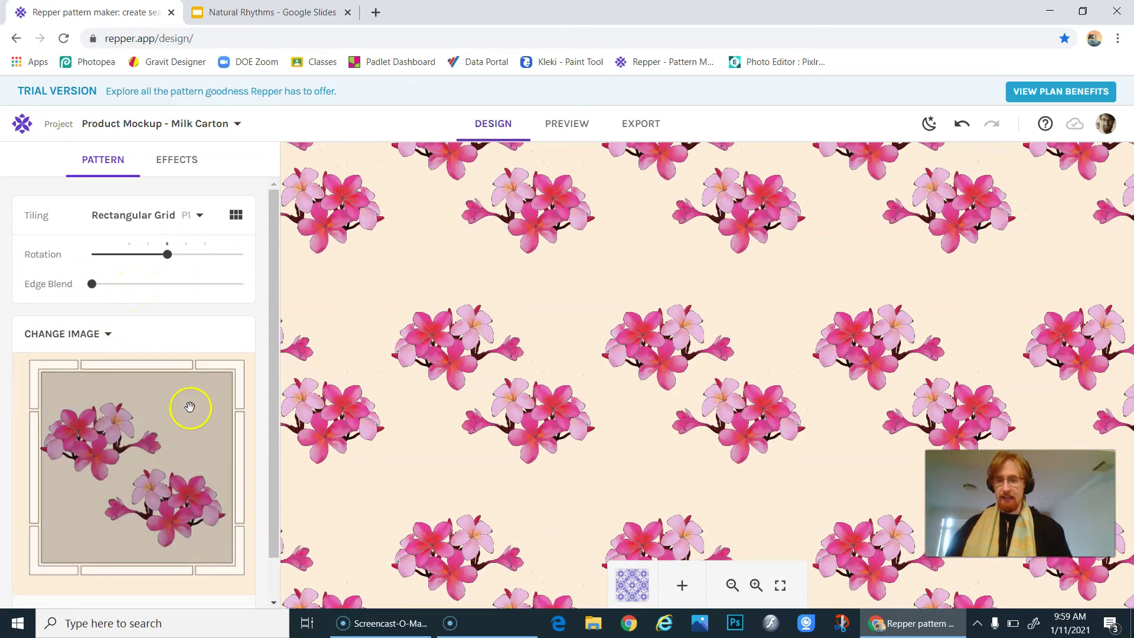
left_click_drag(233, 374, 196, 441)
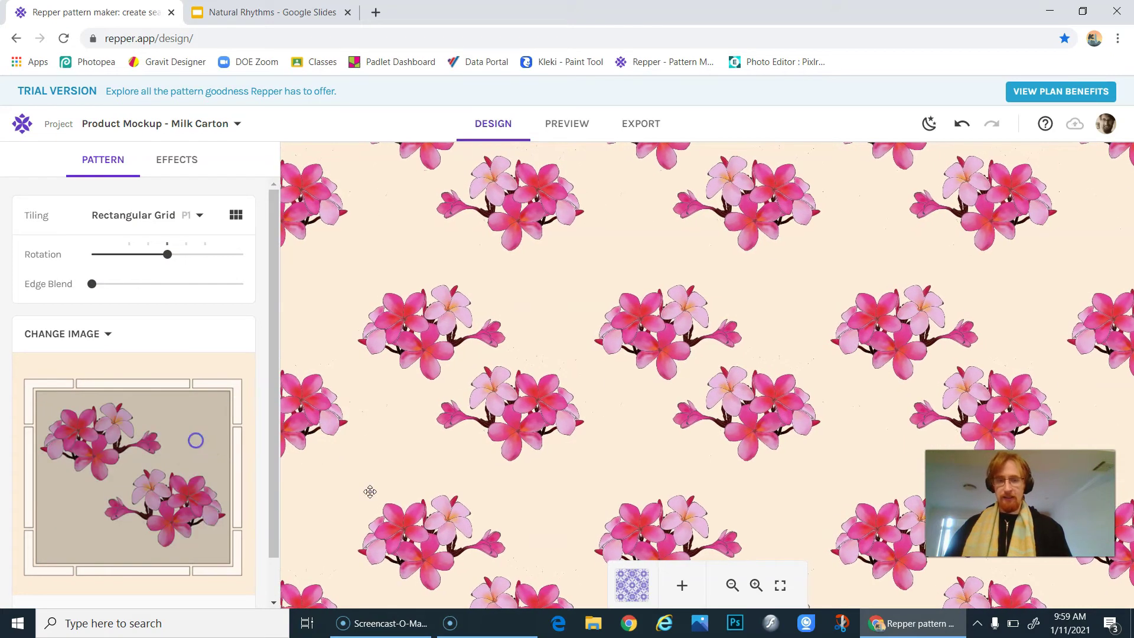
left_click(682, 585)
- Change the tiling to Pyramid, shrink the sampled triangle to 1455 × 1260 px, and reposition it over the flower clusters
left_click(84, 519)
left_click(132, 217)
left_click(135, 225)
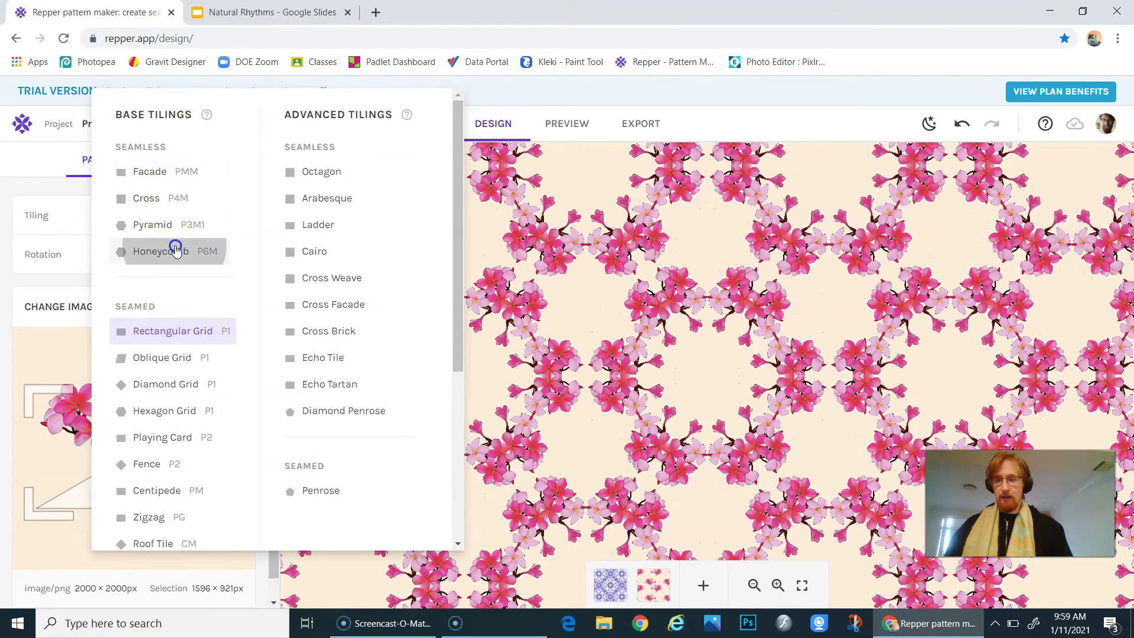
left_click(168, 228)
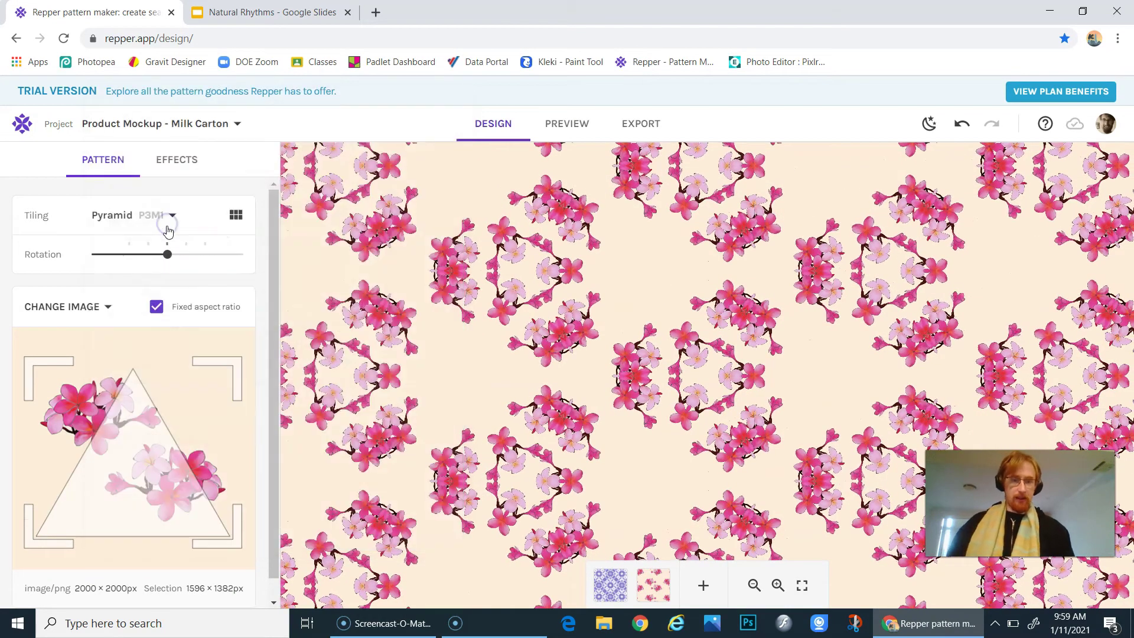
left_click(41, 365)
left_click_drag(42, 365, 61, 373)
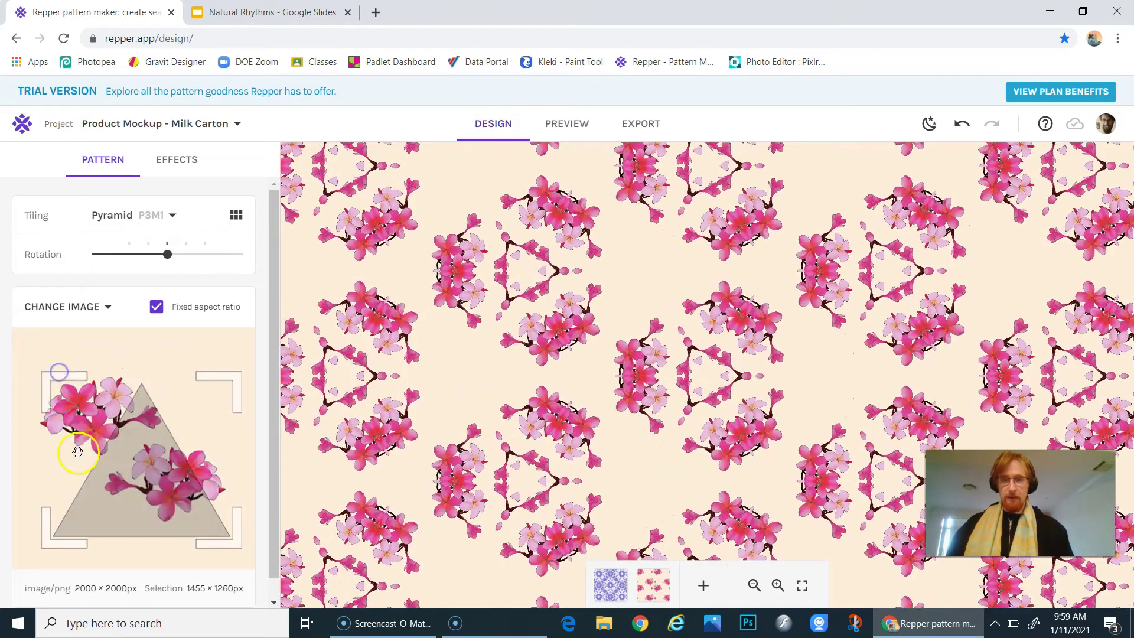
left_click_drag(130, 467, 102, 447)
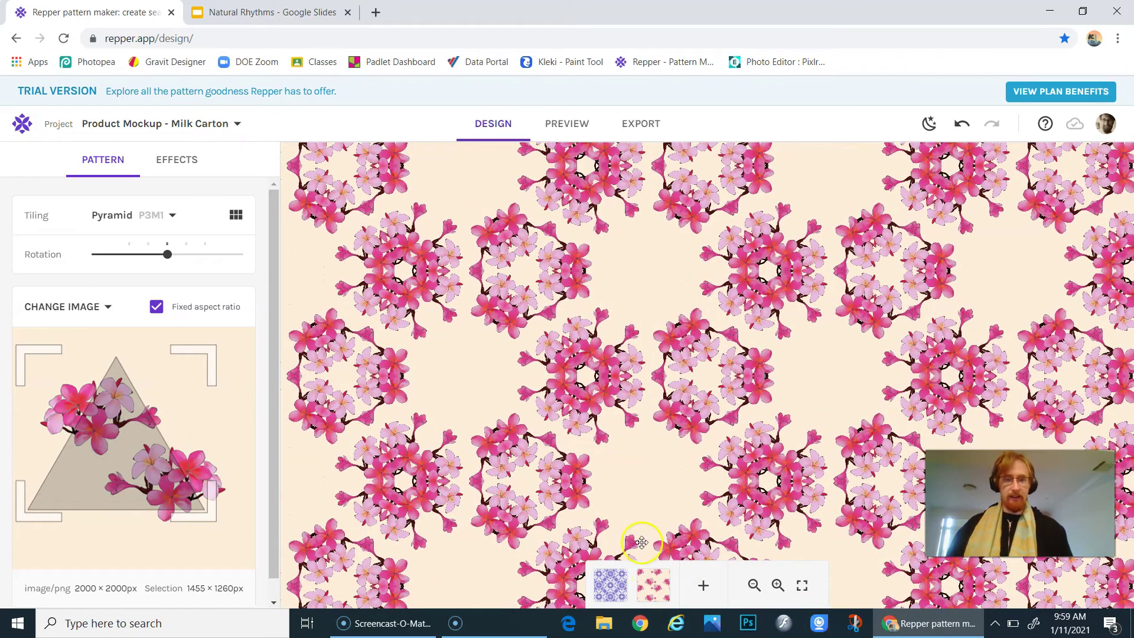
- Apply the Duotone effect and set its first color to a bright magenta pink
left_click(173, 164)
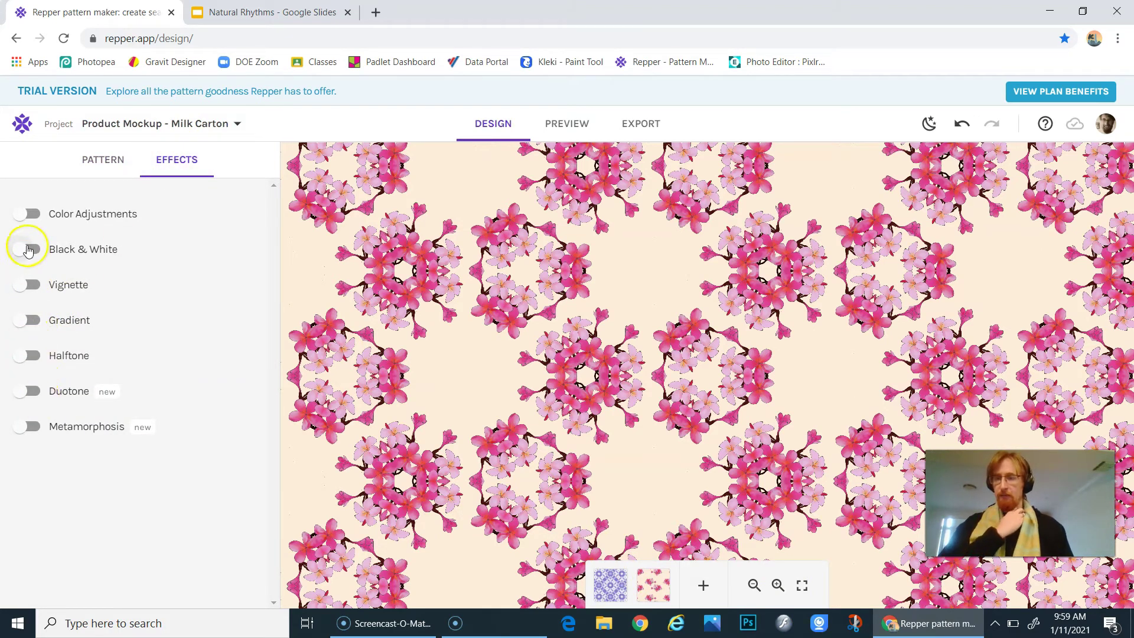
left_click(47, 393)
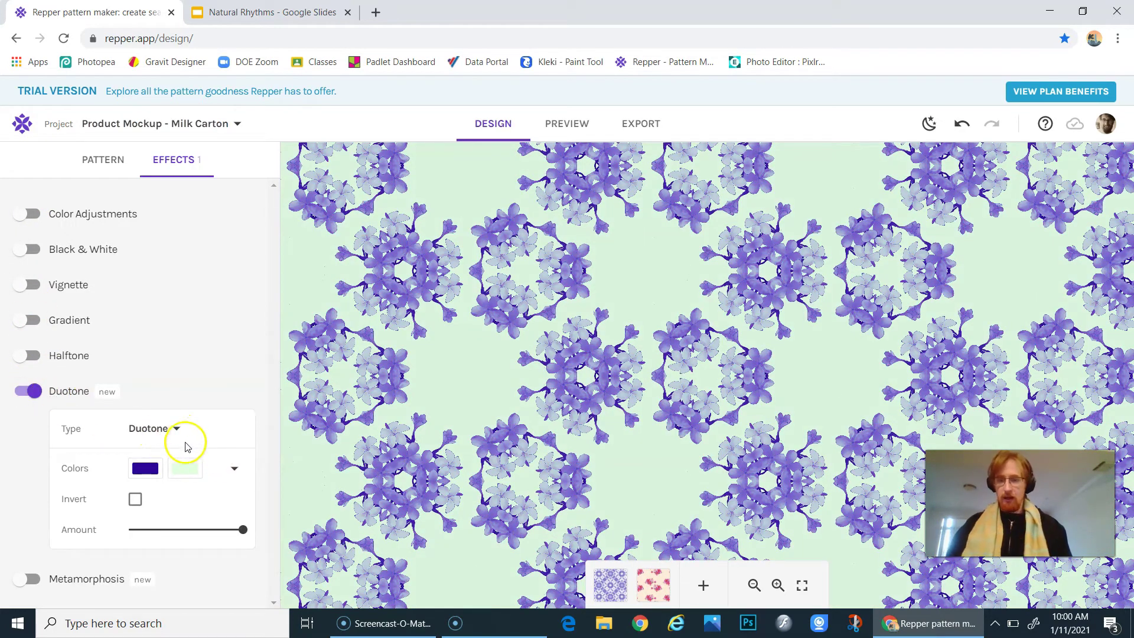
left_click(146, 470)
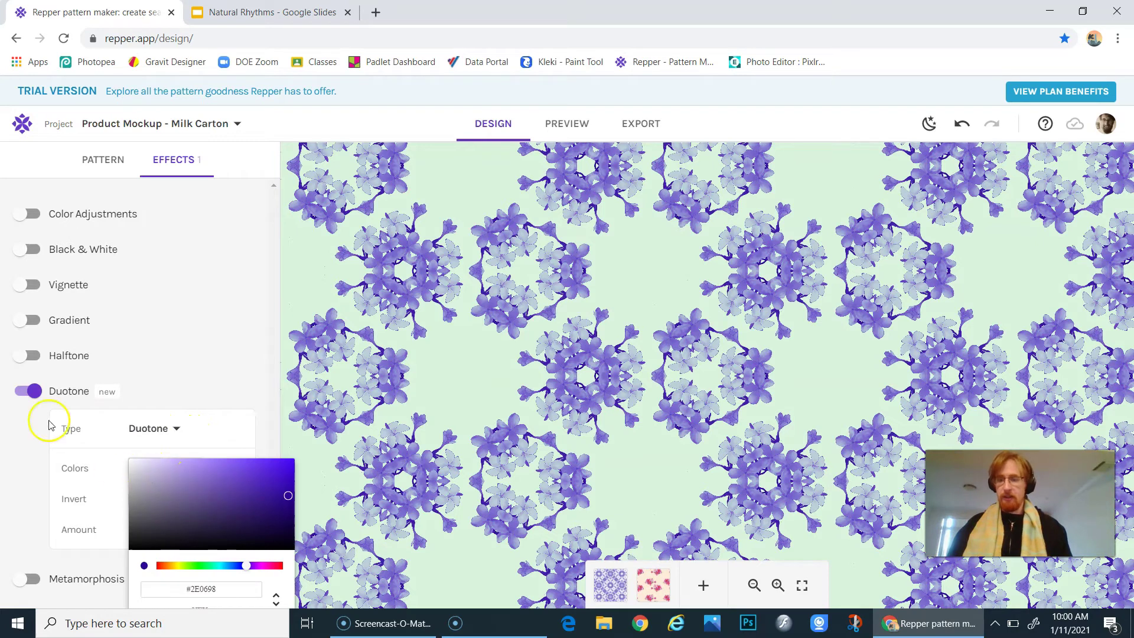
left_click(265, 566)
left_click(265, 567)
left_click(267, 478)
left_click(216, 324)
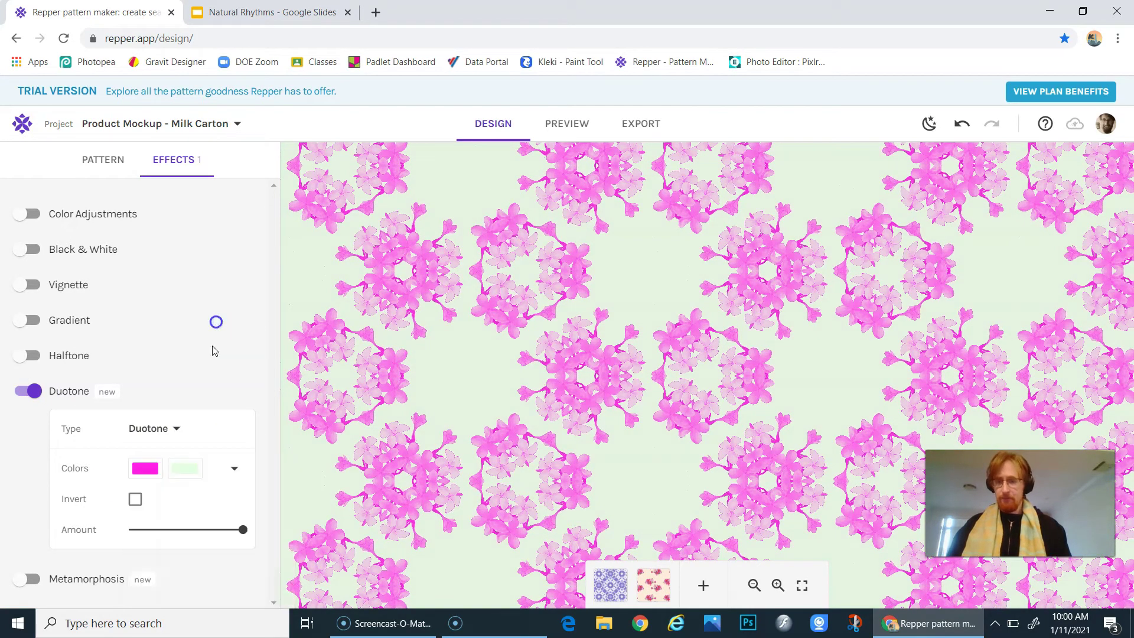
- Set the second Duotone color to a light cream
left_click(189, 471)
mouse_move(210, 523)
left_mouse_down()
mouse_move(129, 470)
mouse_move(131, 506)
left_mouse_up()
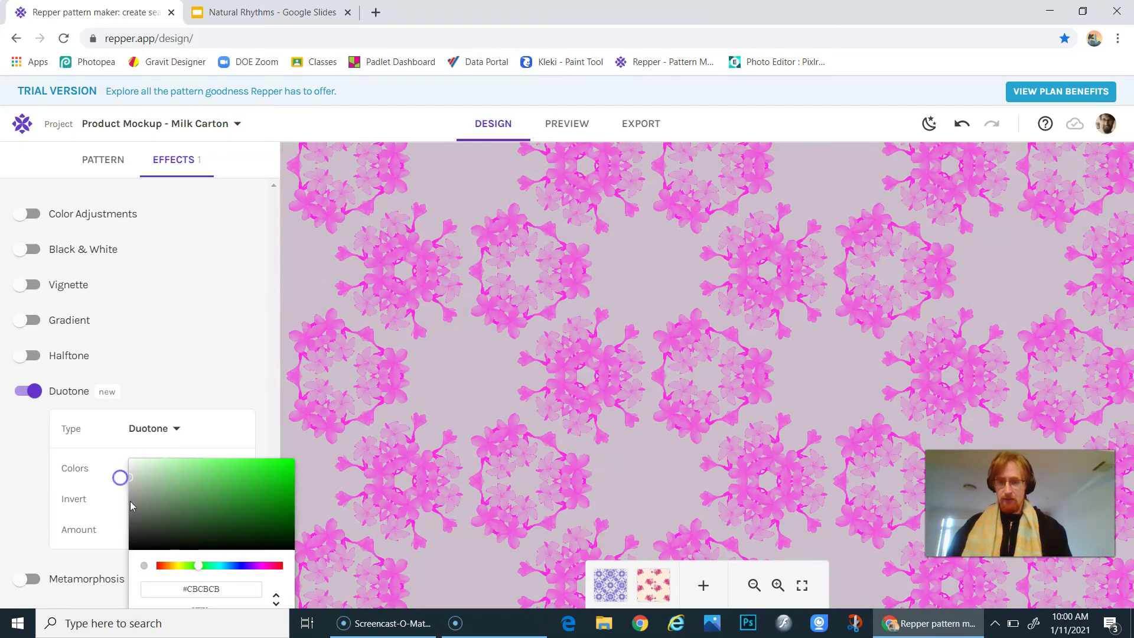
mouse_move(174, 568)
left_mouse_down()
mouse_move(159, 566)
mouse_move(170, 565)
left_mouse_up()
left_click_drag(155, 499, 157, 447)
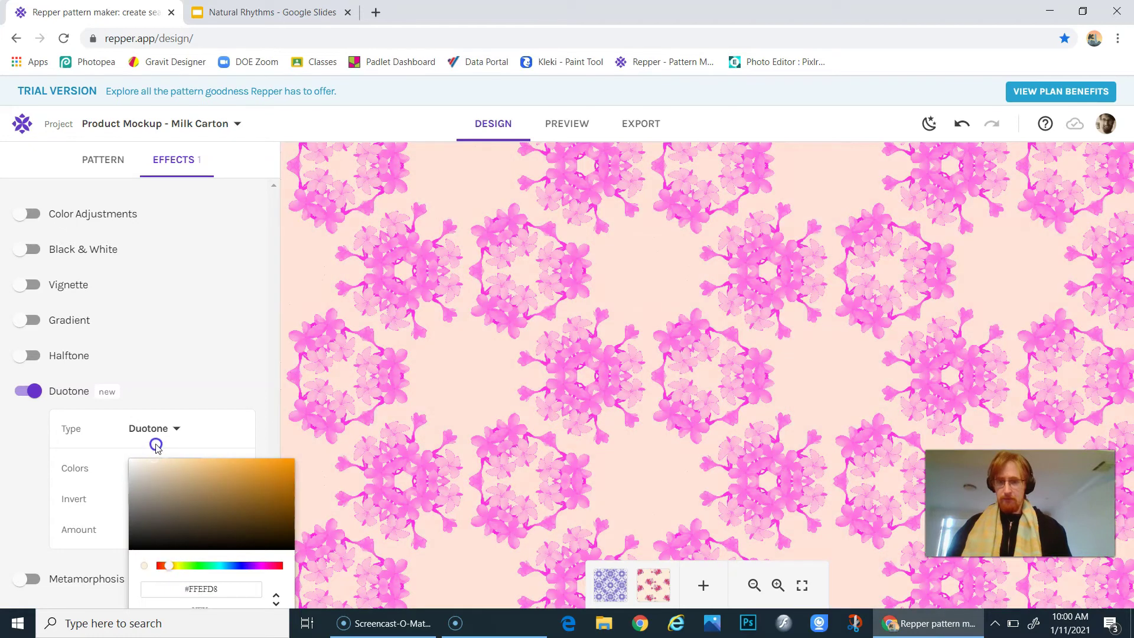
left_click(186, 343)
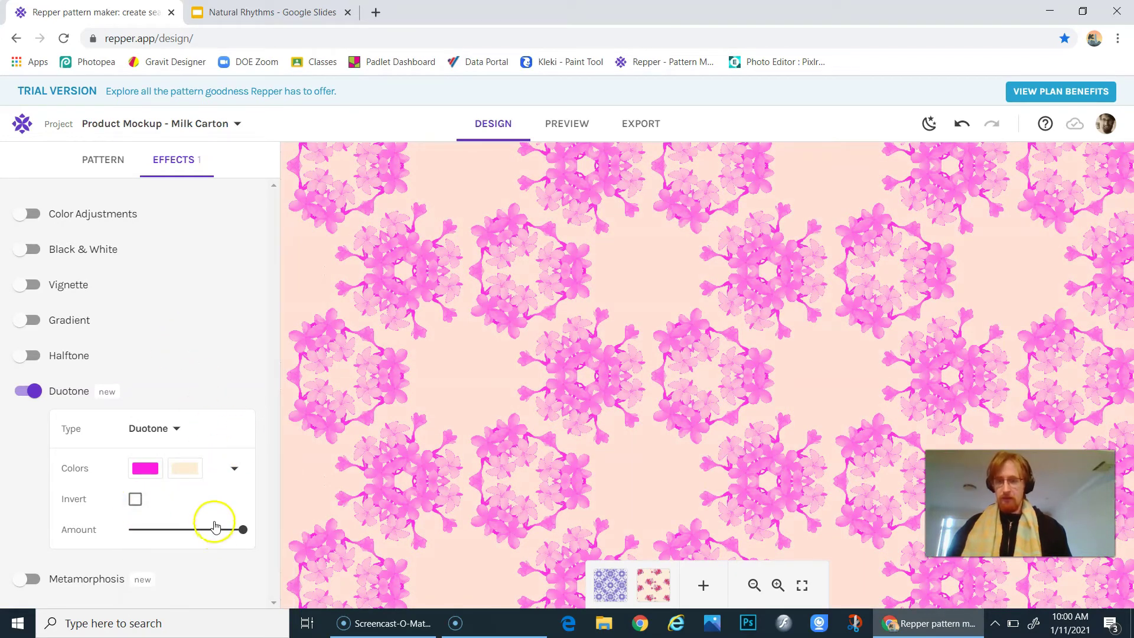
- Lower the Duotone amount to about 40%, compare the pattern with and without the effect, and save it as a snapshot
left_click_drag(241, 528, 184, 536)
left_click(26, 392)
left_click(26, 392)
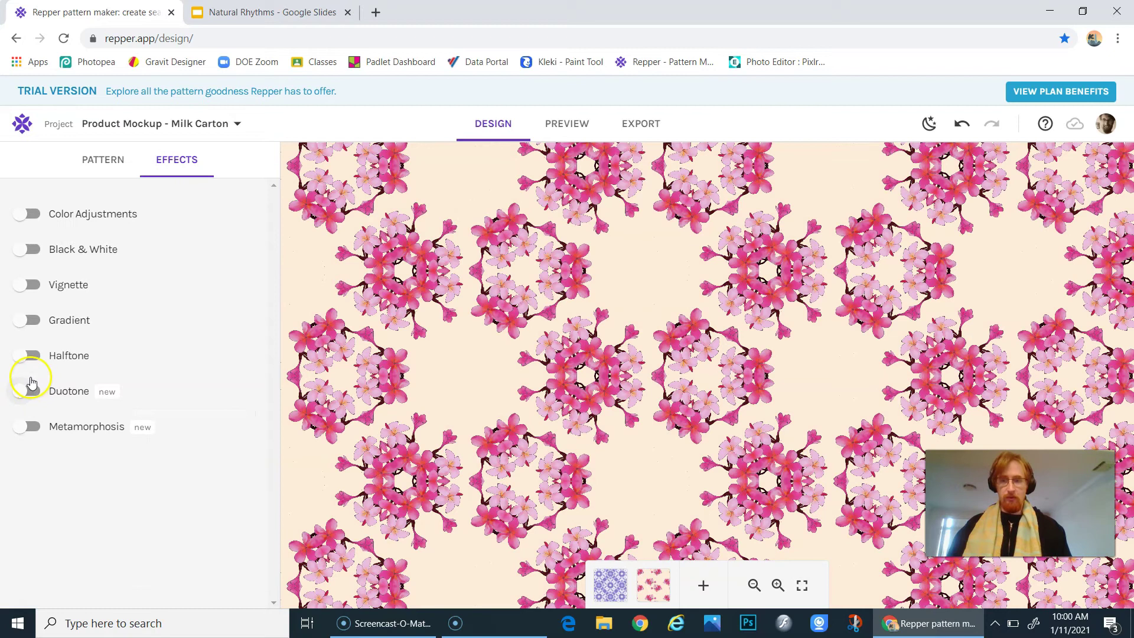
left_click(33, 394)
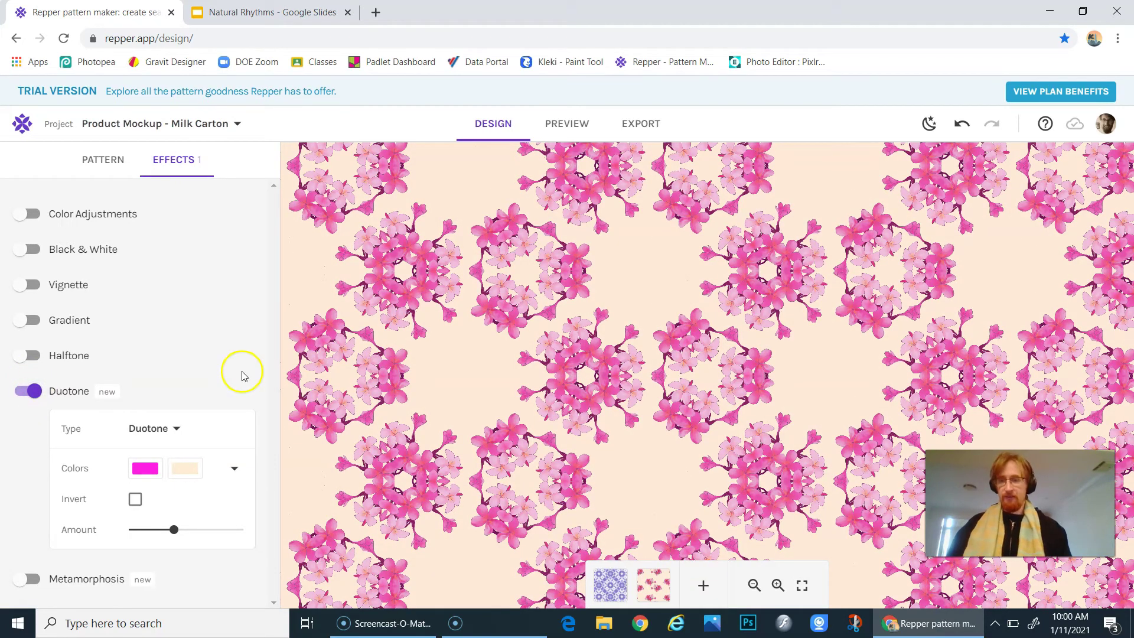
left_click(704, 585)
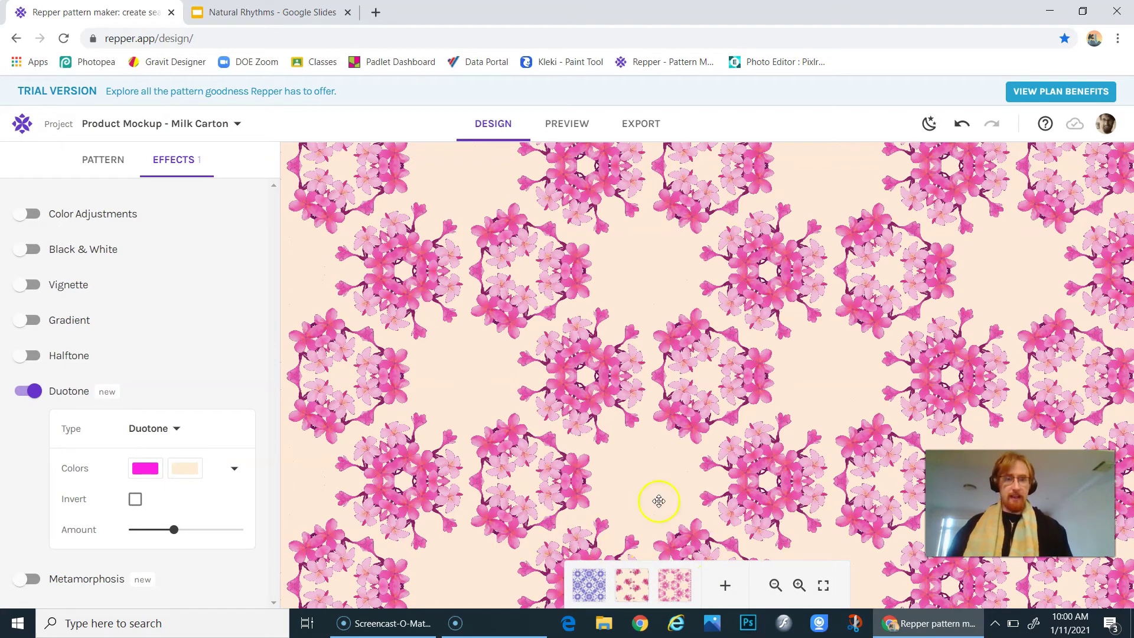
- Go to the surface export settings, shift the pattern within its frame, and check the geometric and Rectangular Grid flower snapshots
left_click(111, 168)
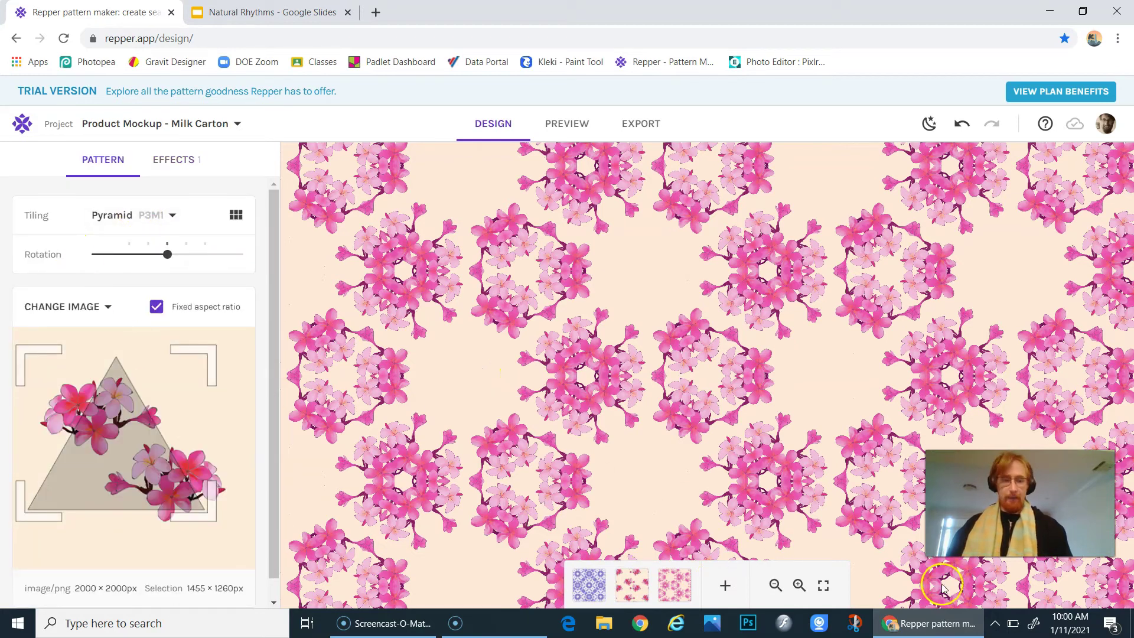
left_click(641, 122)
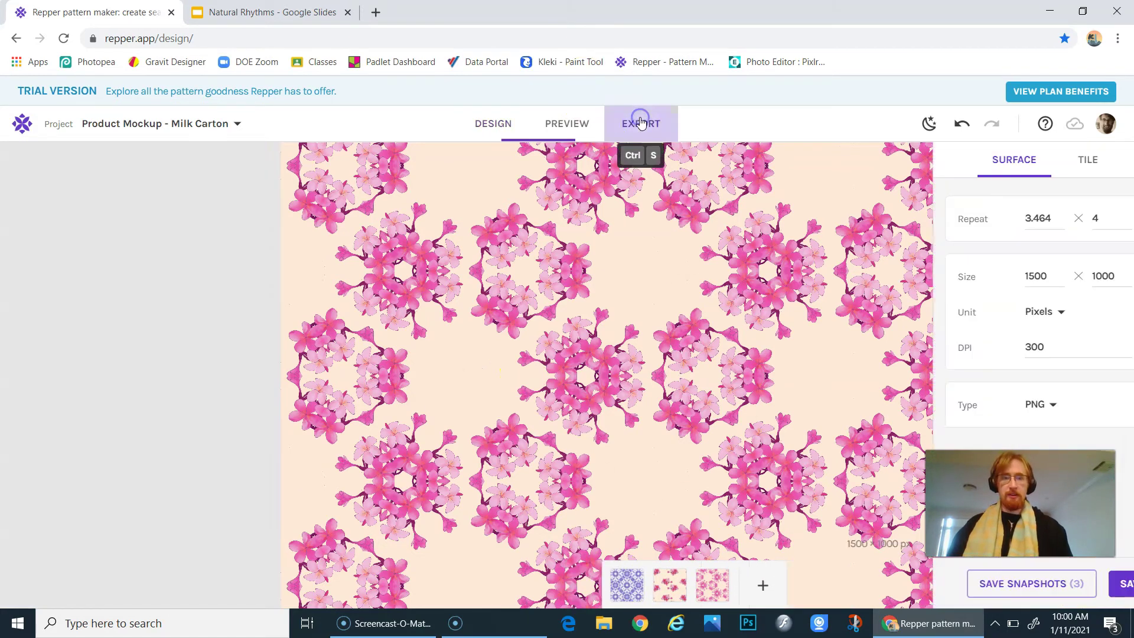
left_click_drag(463, 370, 361, 394)
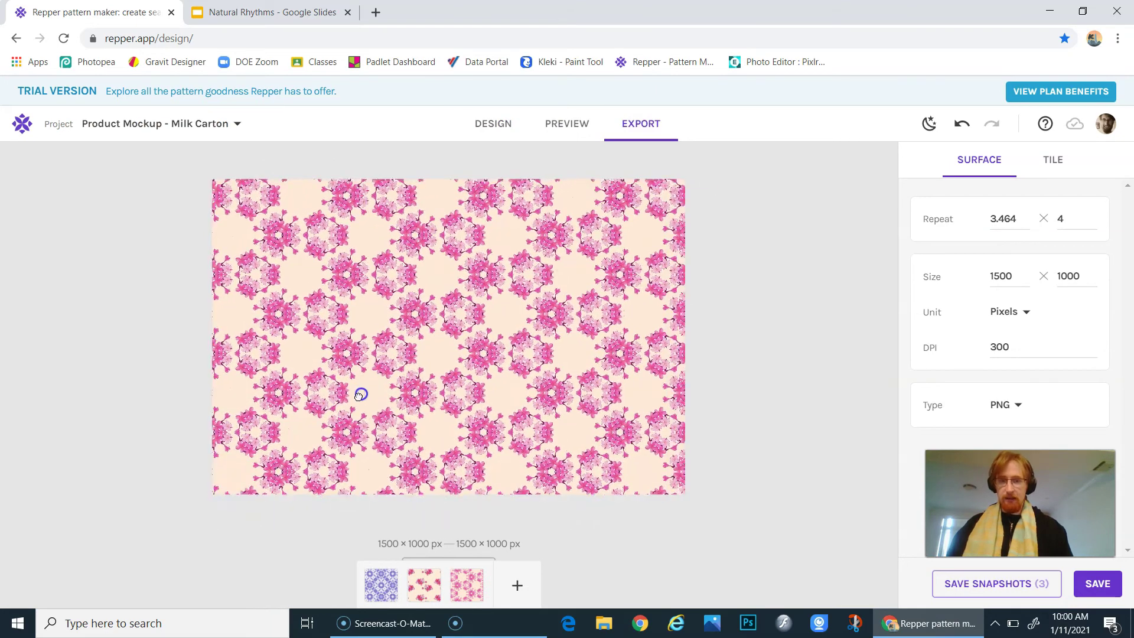
left_click(424, 585)
left_click_drag(399, 355, 390, 305)
left_click(378, 576)
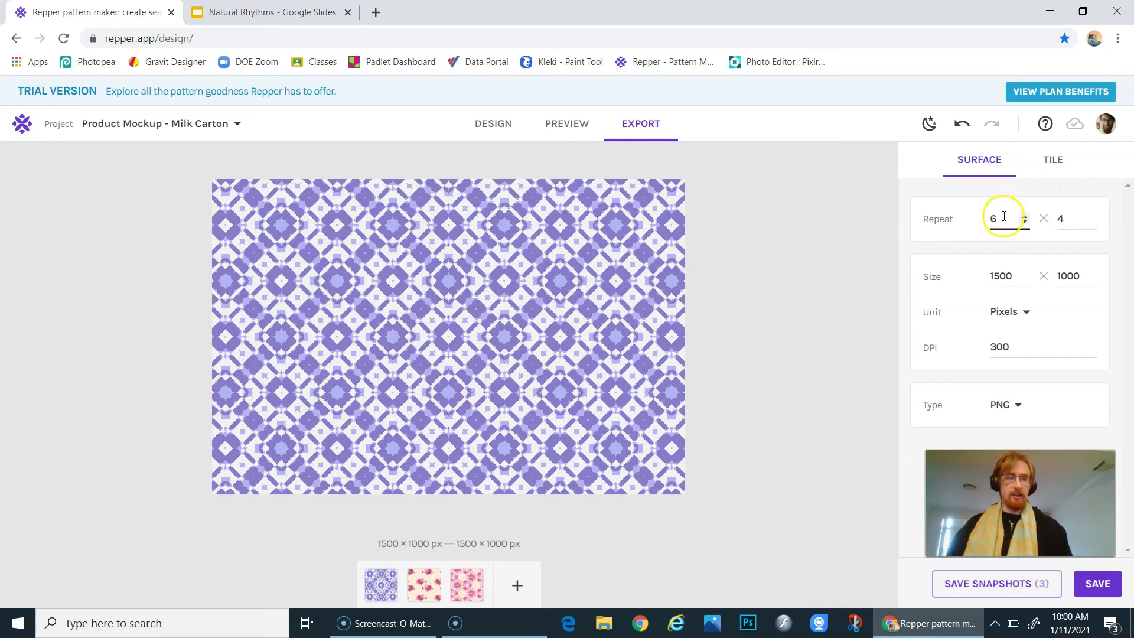
left_click(427, 586)
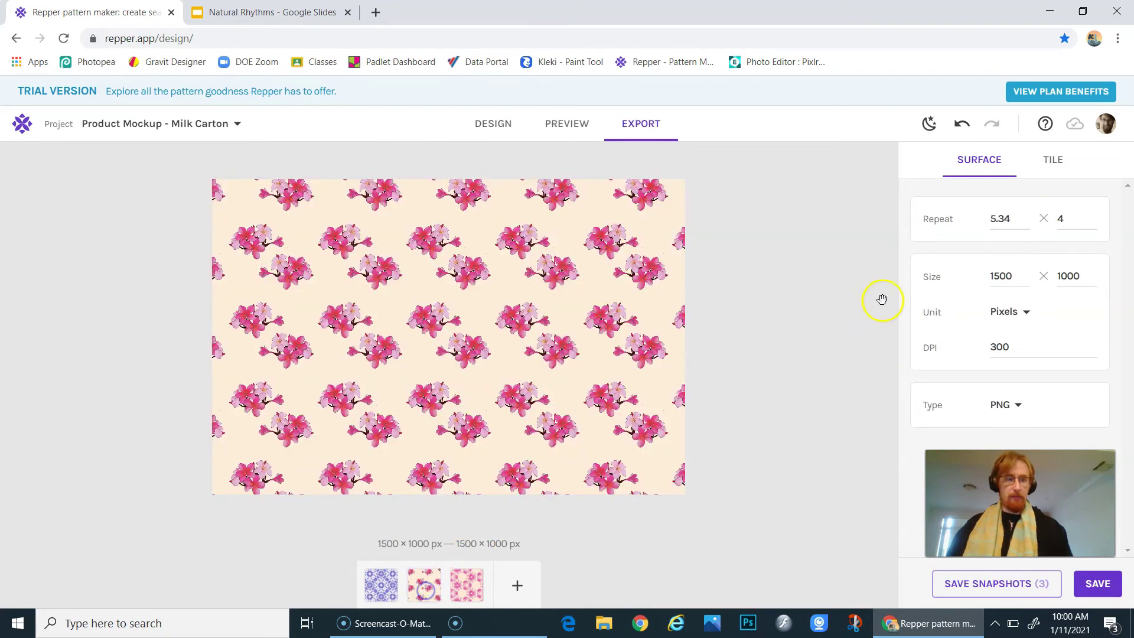
- Select the Pyramid flower snapshot and set its horizontal repeat to 3.3
left_click(470, 594)
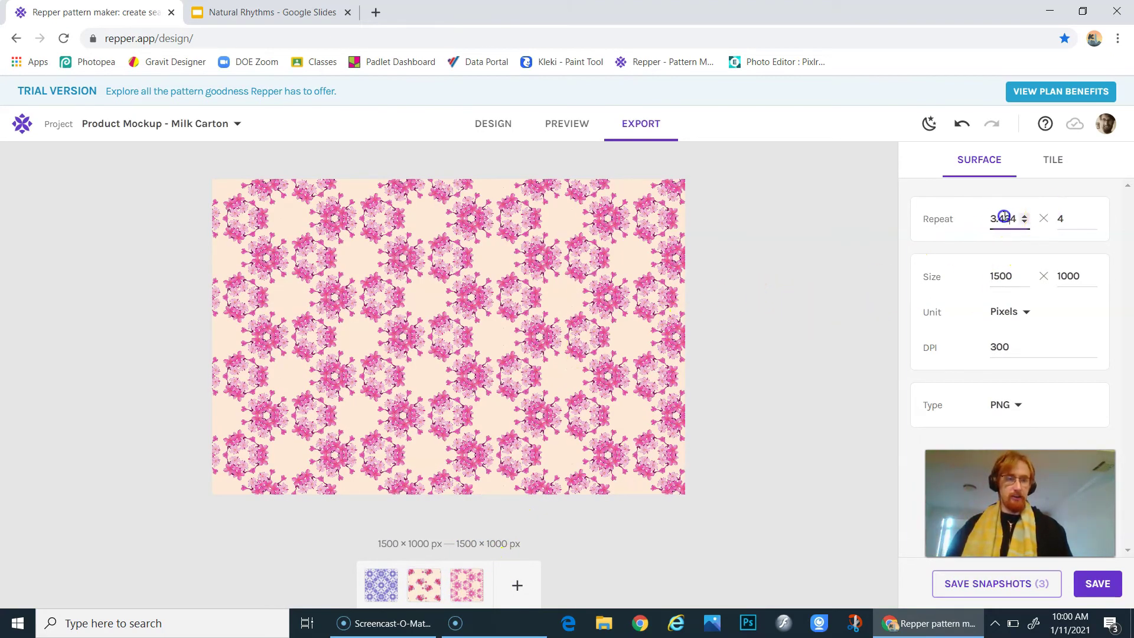
type("3.8")
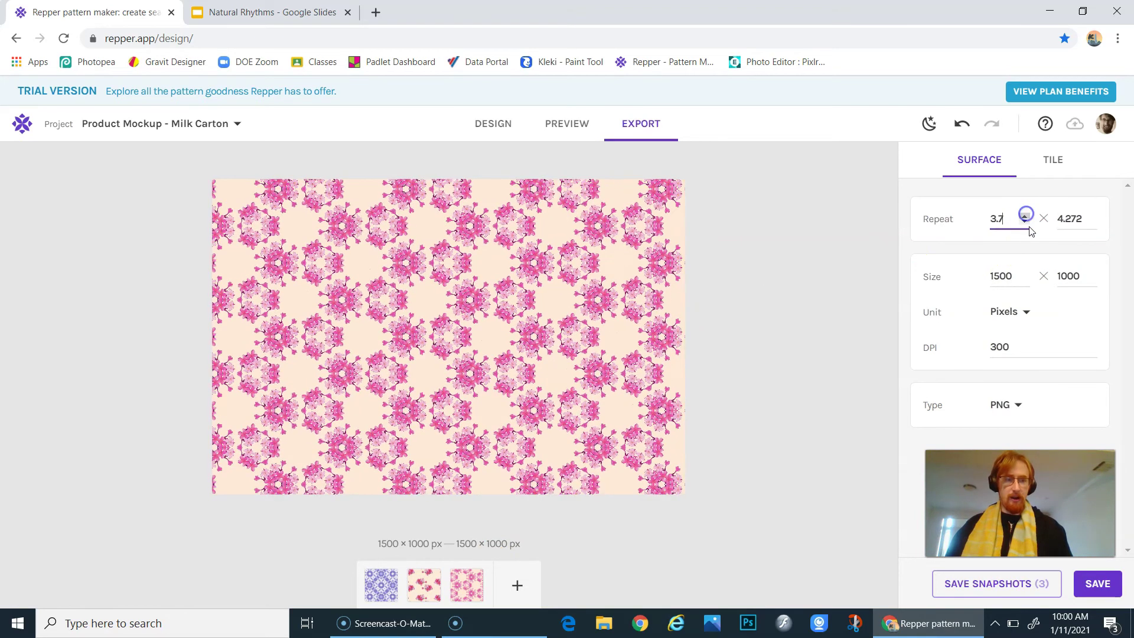
left_click(1026, 222)
left_click(1026, 222)
left_click(1025, 222)
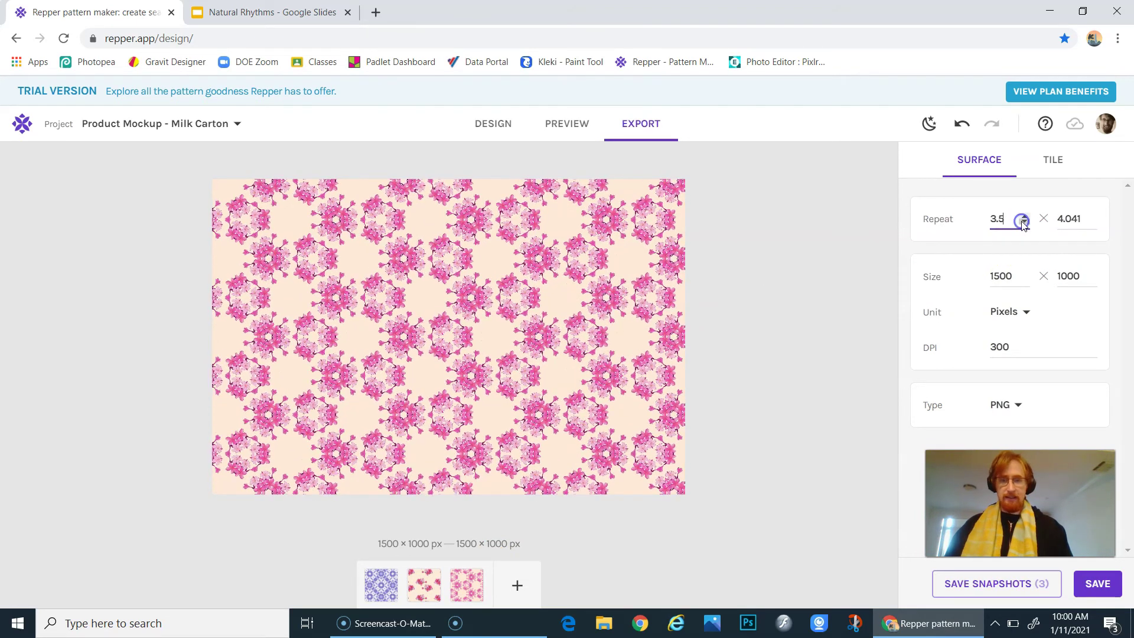
left_click(1025, 222)
left_click(1025, 222)
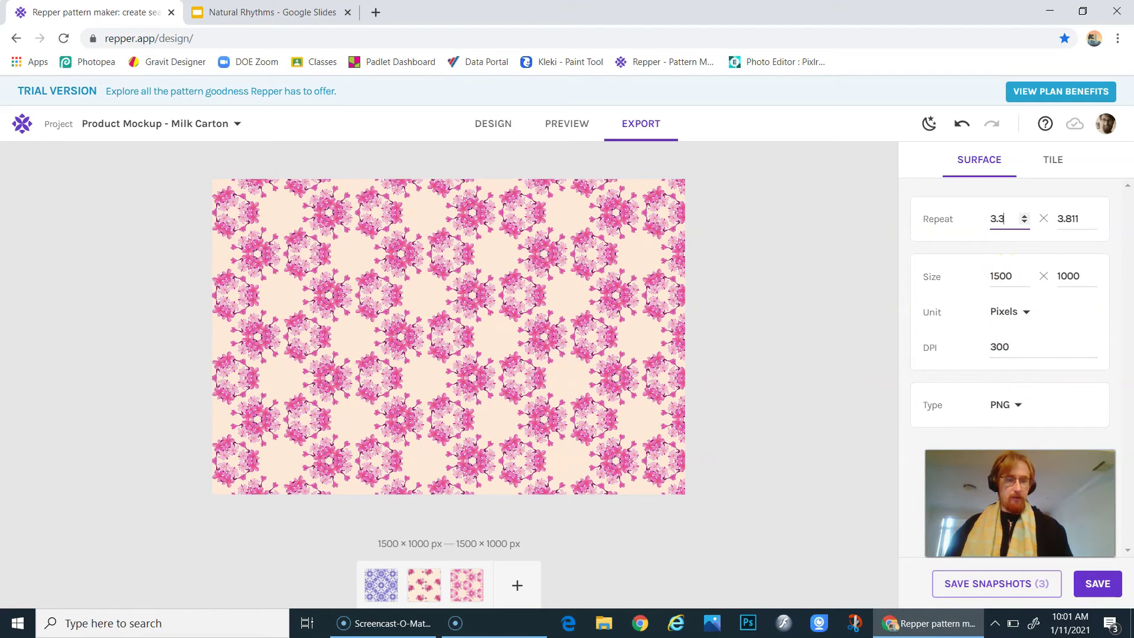
- Keep PNG as the file type and download all saved snapshots together
left_click(999, 406)
left_click(1004, 407)
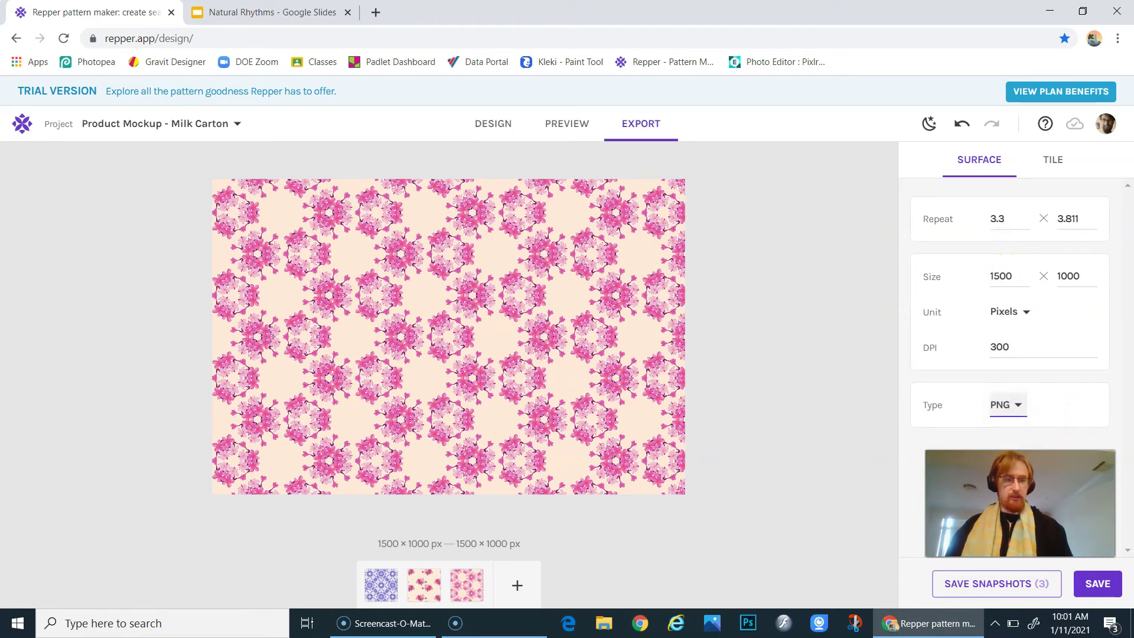
left_click(1024, 585)
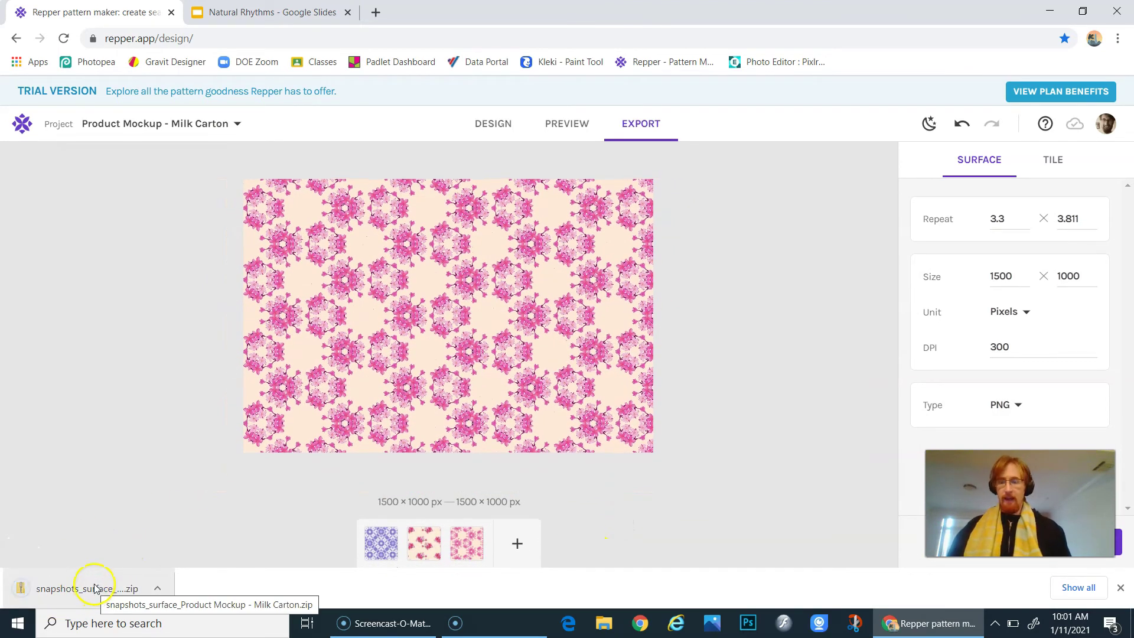
- Extract the downloaded snapshots archive to a Downloads folder named Product Mockup, with the extracted files shown when complete
left_click(93, 585)
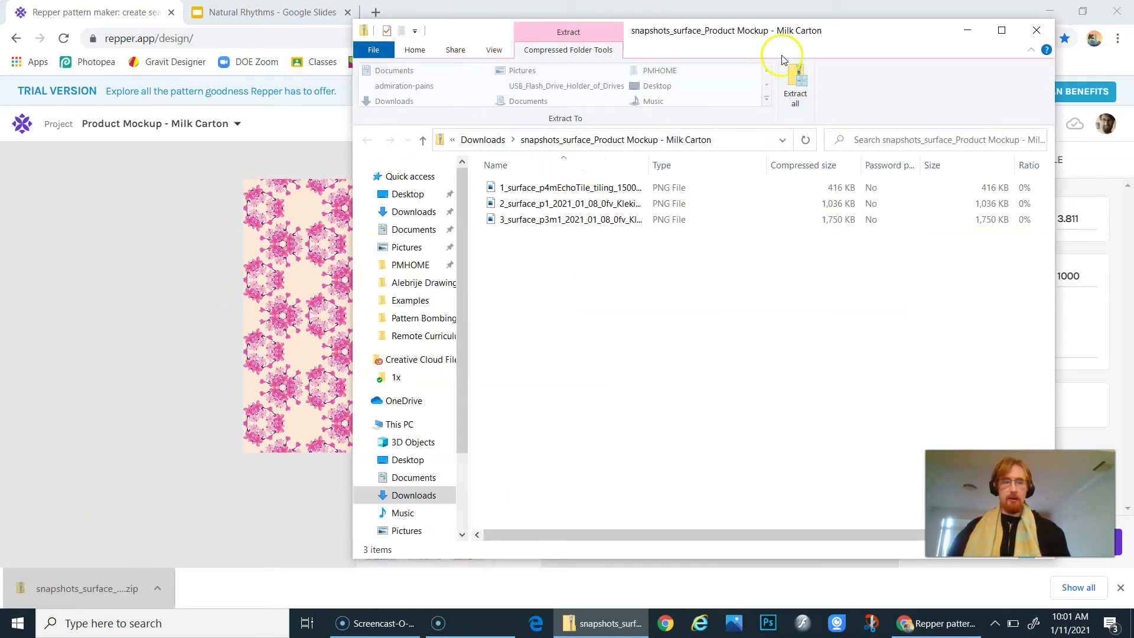
left_click(795, 90)
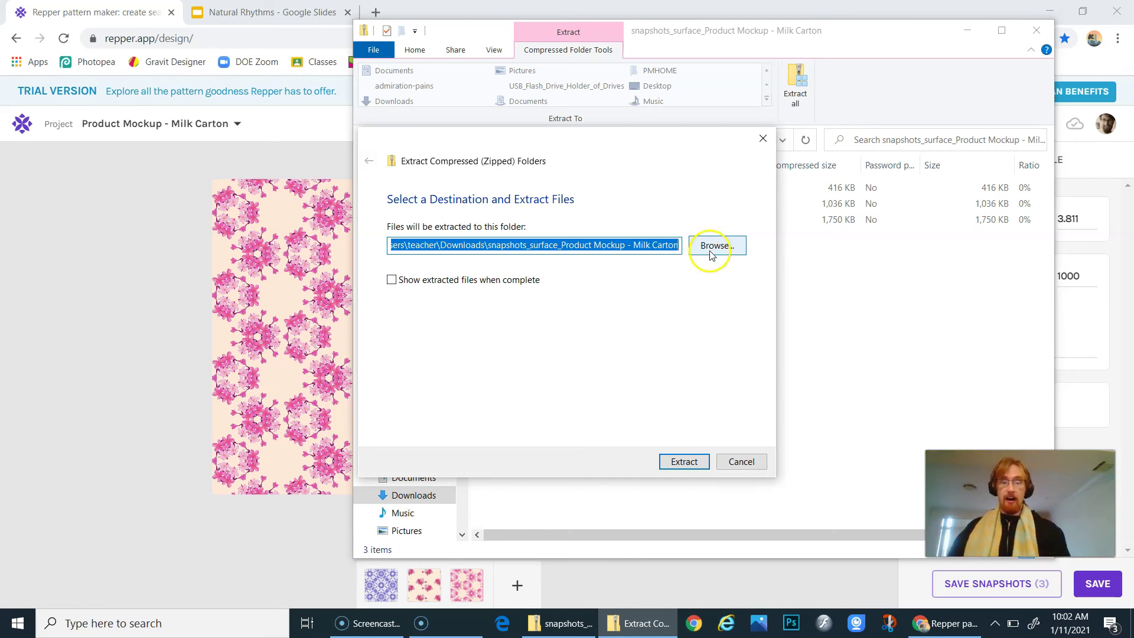
double_click(538, 243)
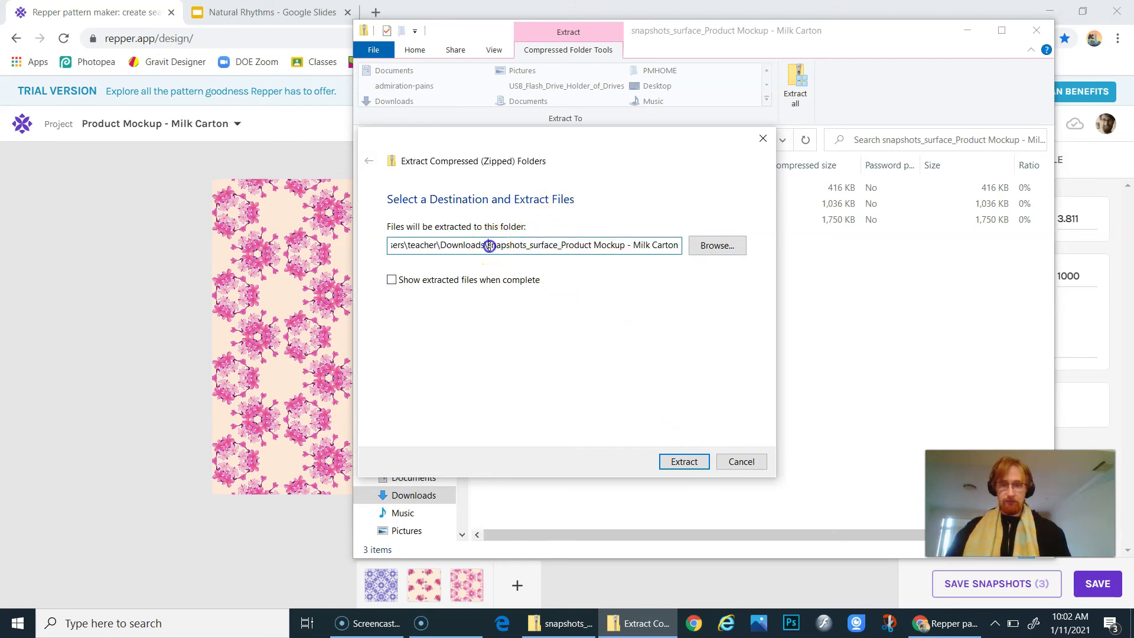
left_click_drag(488, 245, 690, 234)
type("Pro")
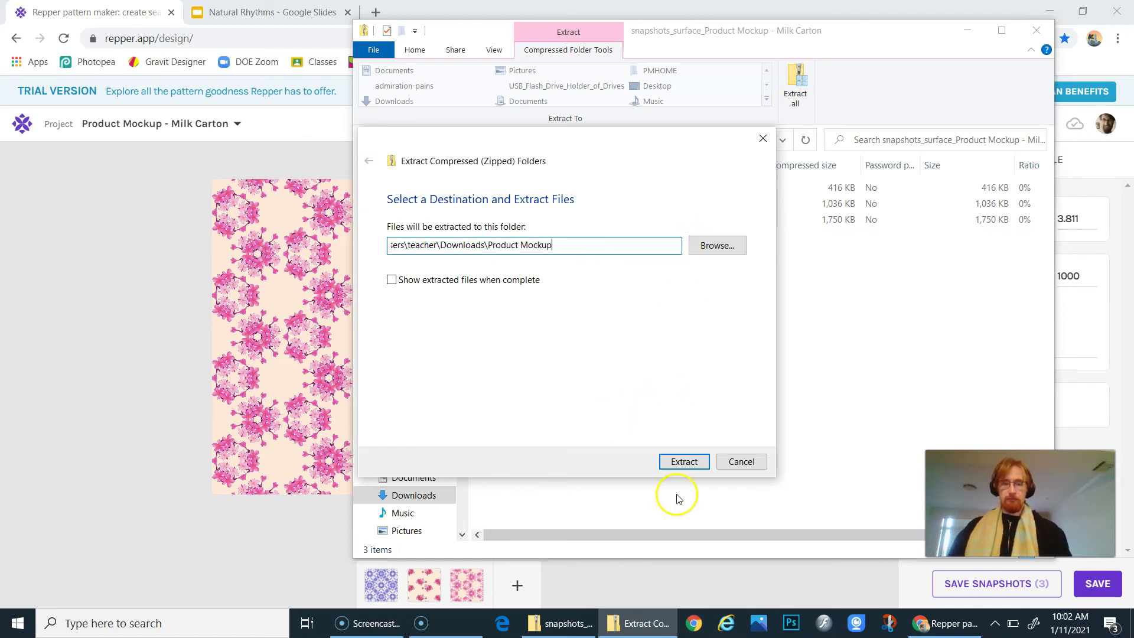
left_click(391, 280)
left_click(680, 462)
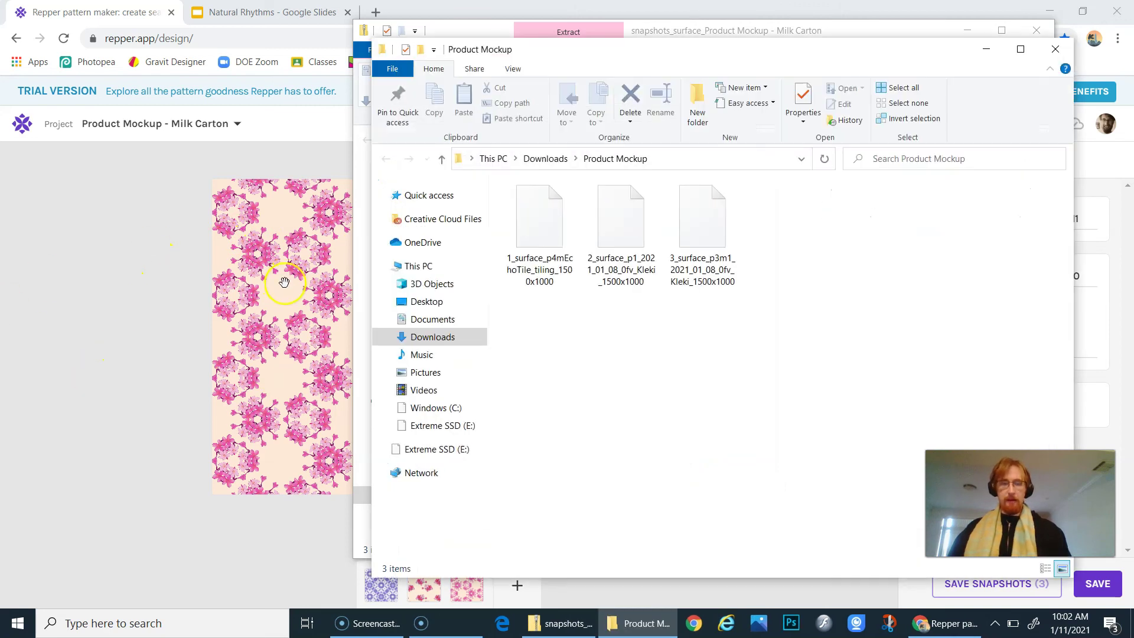
- View the extracted image 1_surface_p4mEchoTile_tiling_1500x1000, then close it and the Product Mockup folder
left_click(544, 241)
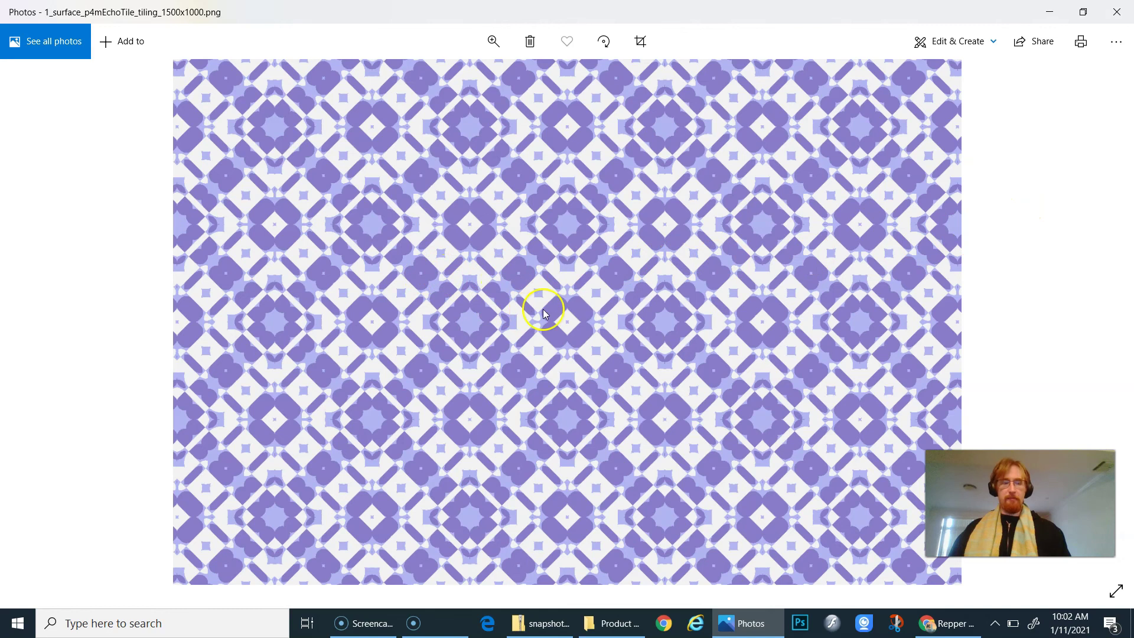
left_click(1117, 12)
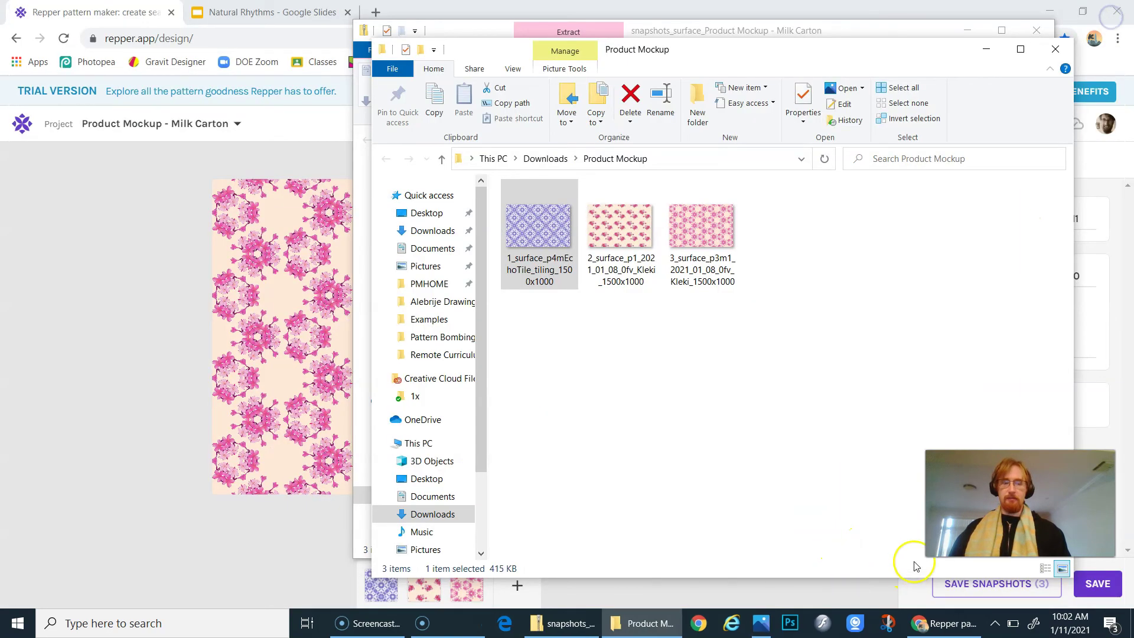
left_click(1063, 52)
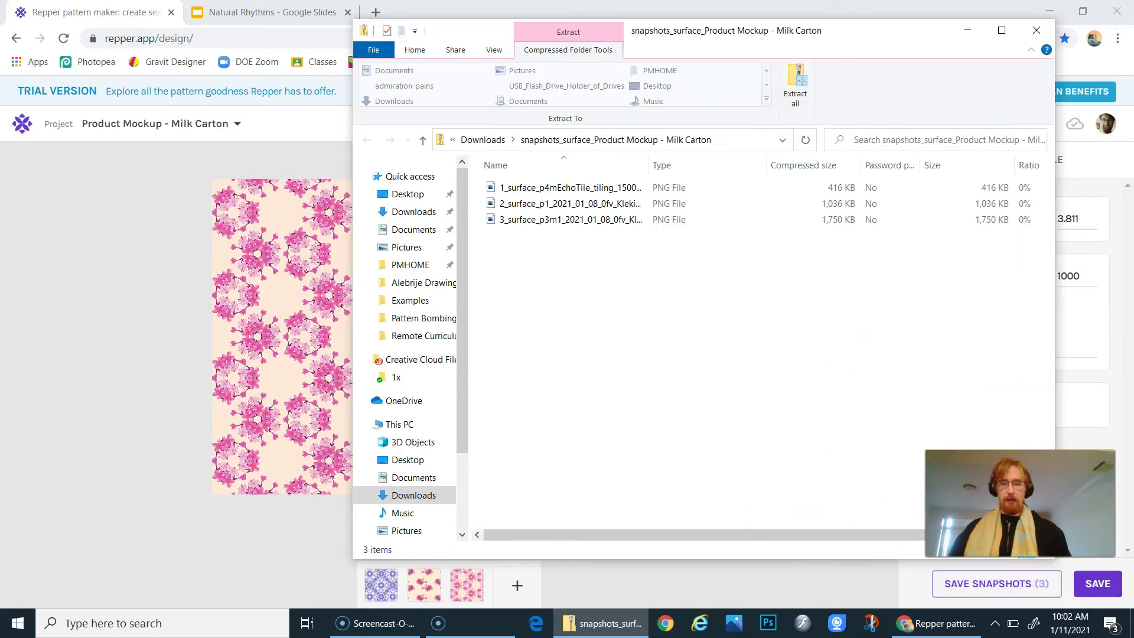